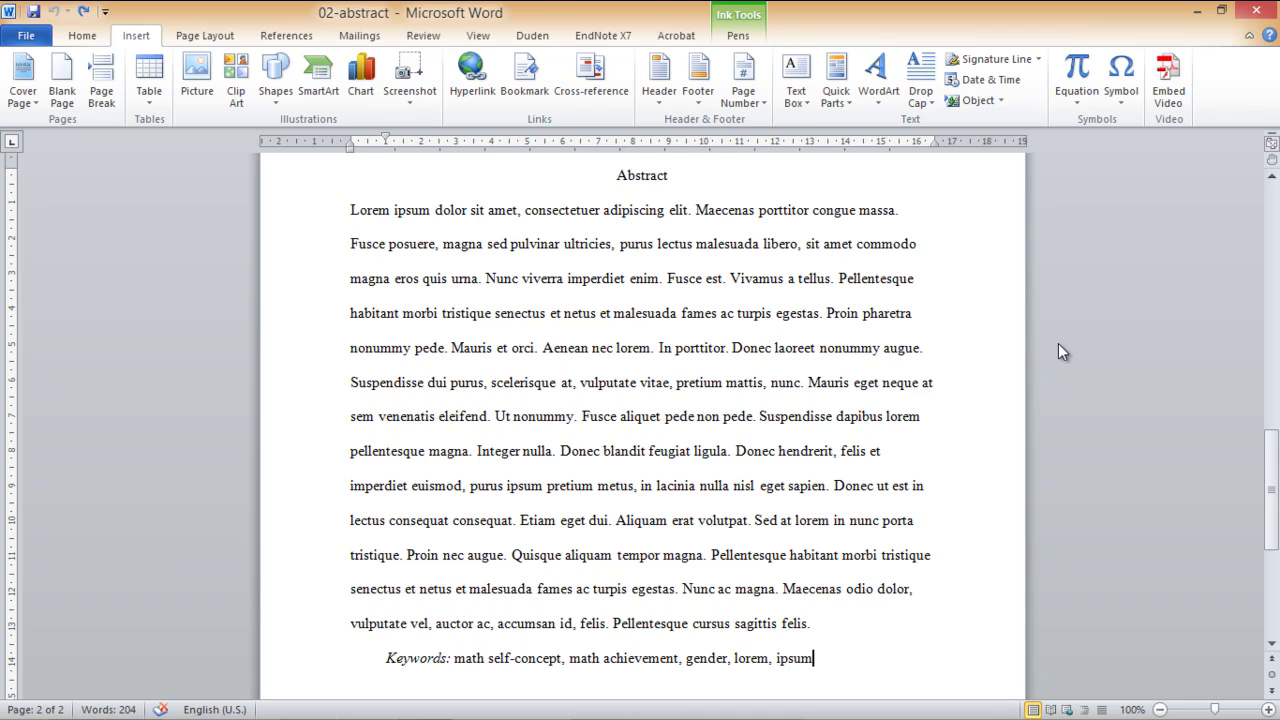
# Insert a page break after the abstract, then check pages 2 and 3.
pyautogui.click(101, 100)
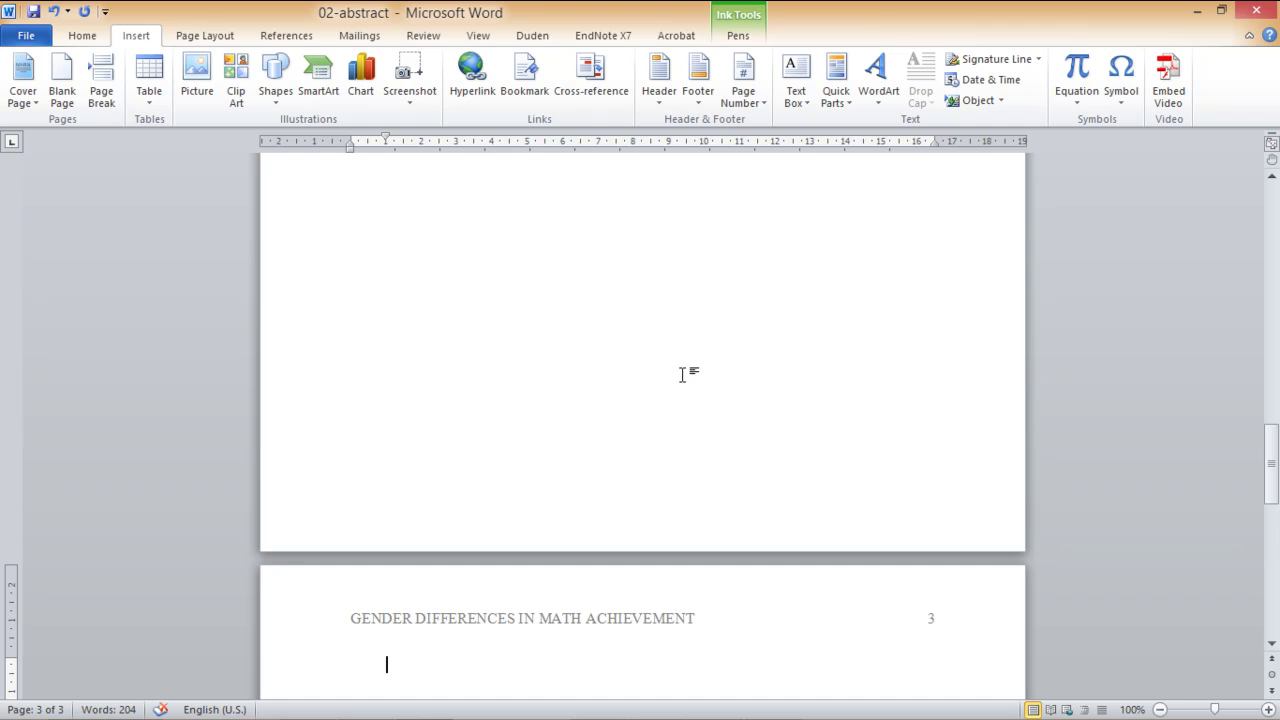
pyautogui.scroll(10, 869, 352)
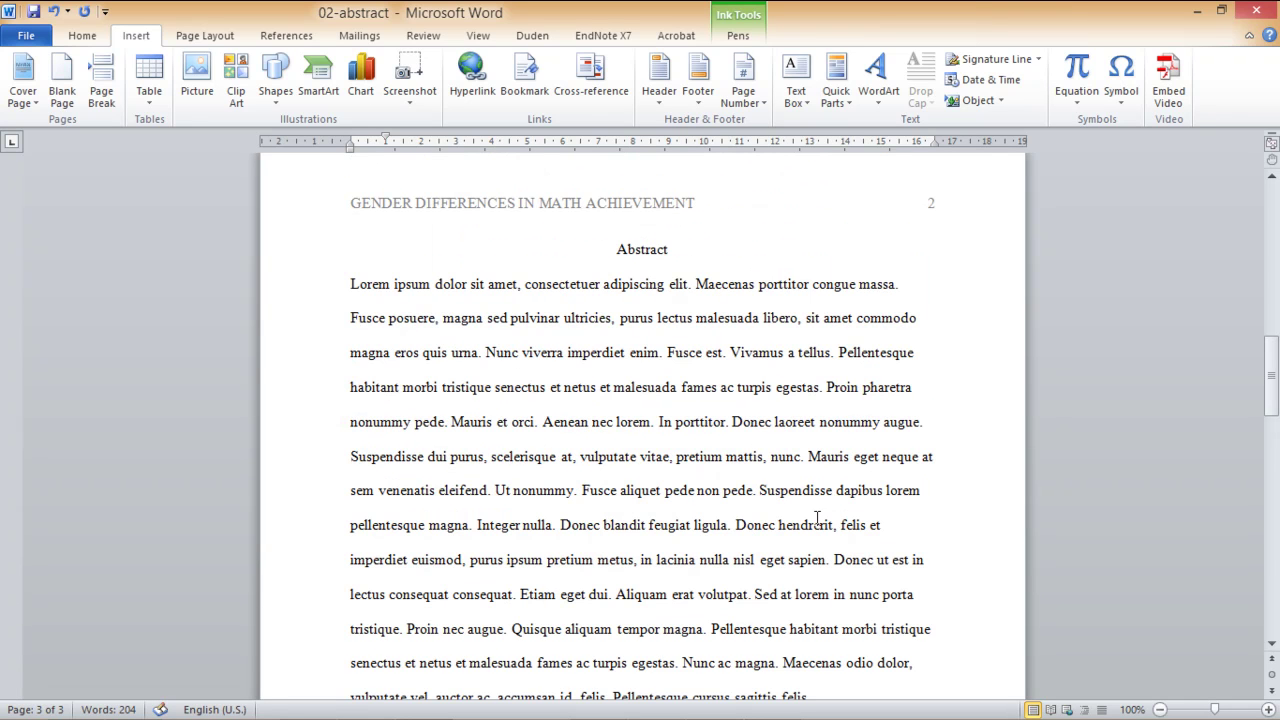
pyautogui.scroll(-15, 859, 490)
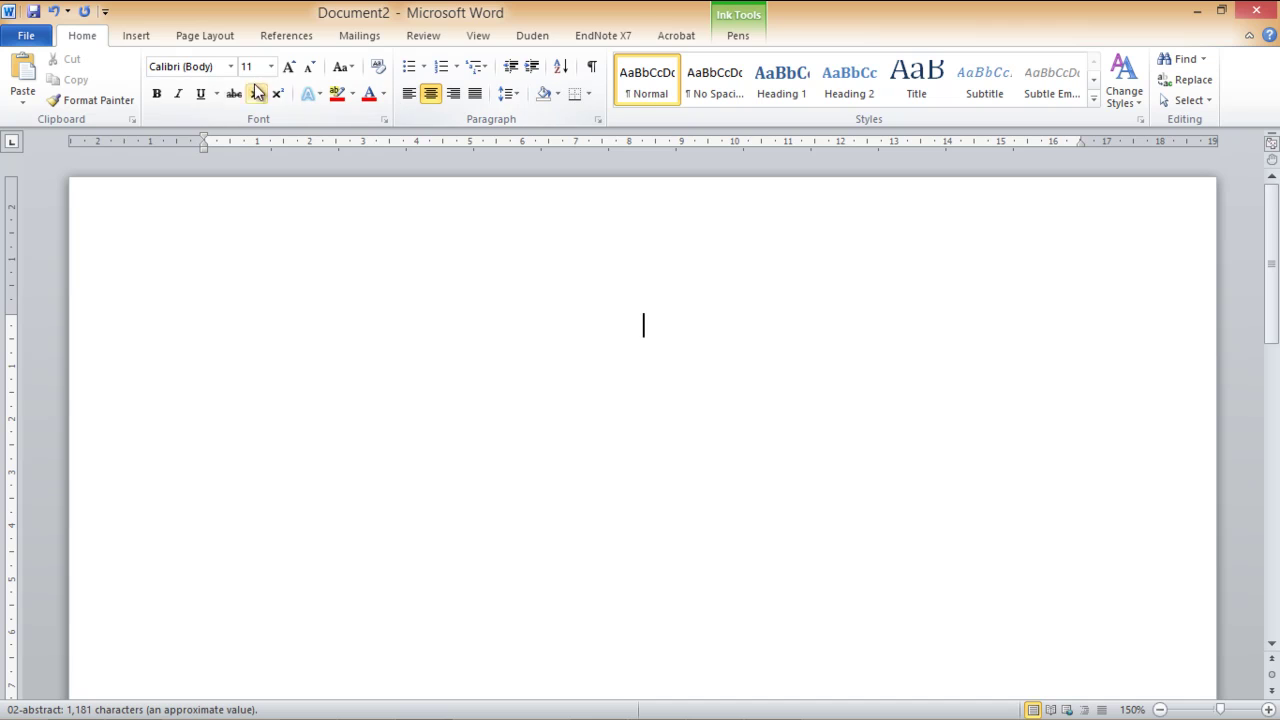
# Type a bold 'Method' heading and select it.
pyautogui.click(157, 96)
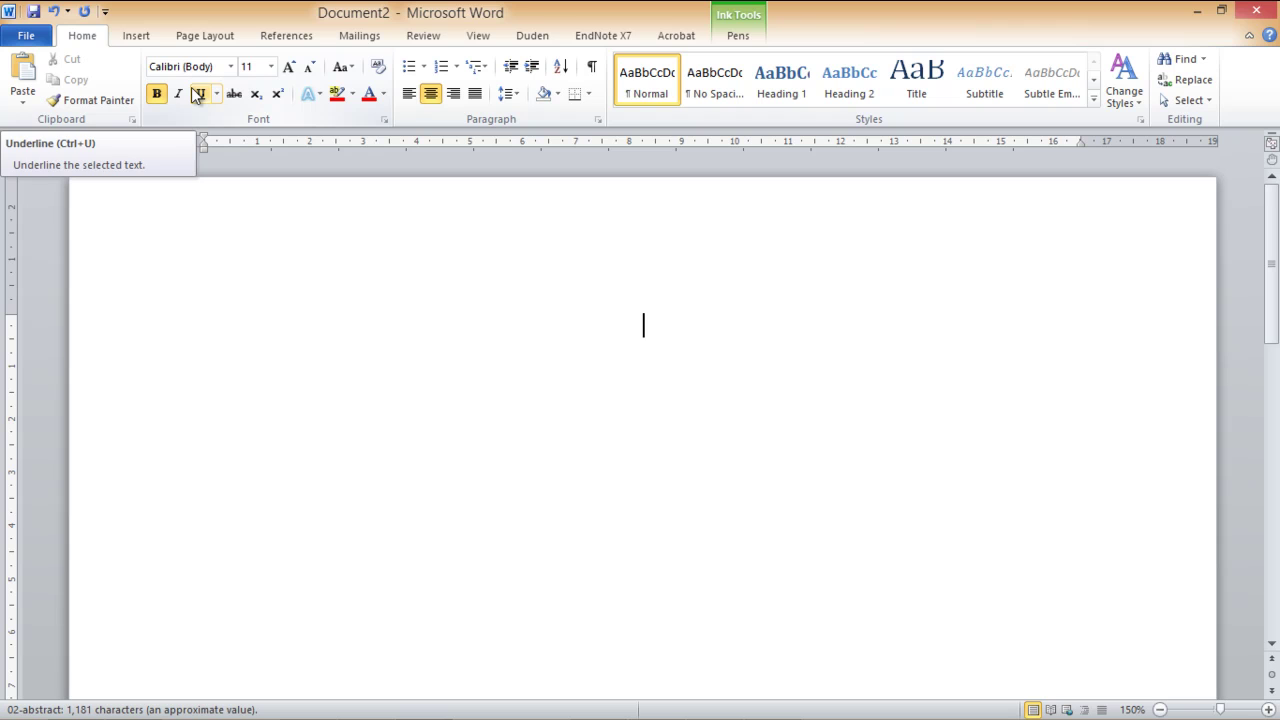
pyautogui.write('Method')
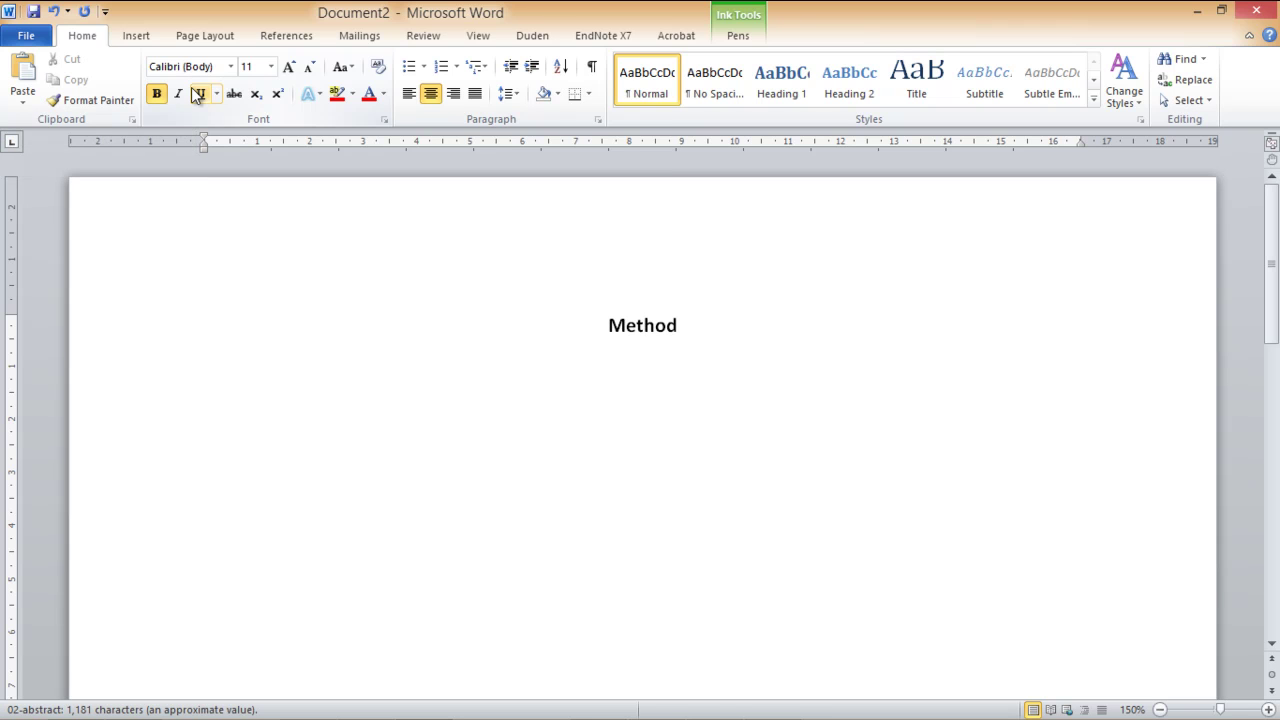
pyautogui.moveTo(717, 328); pyautogui.dragTo(511, 283)
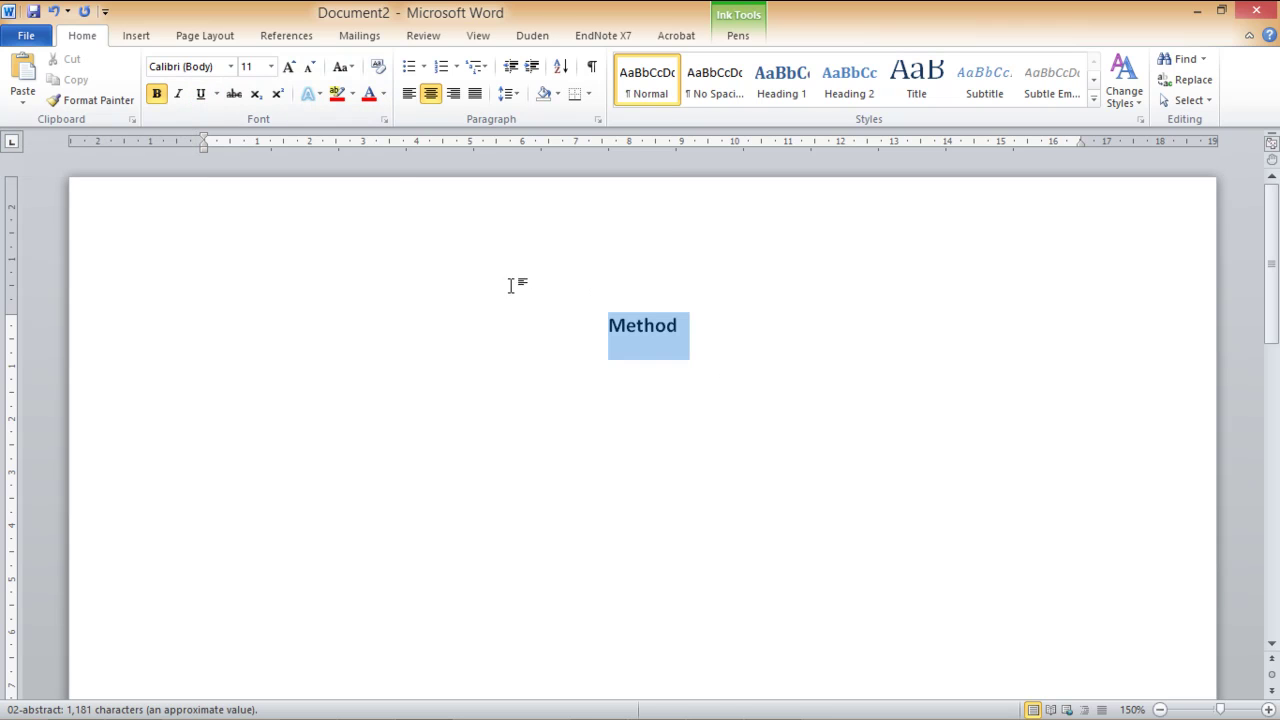
# Format 'Method' in Times New Roman 12 pt, double-spaced, with no space after.
pyautogui.click(230, 67)
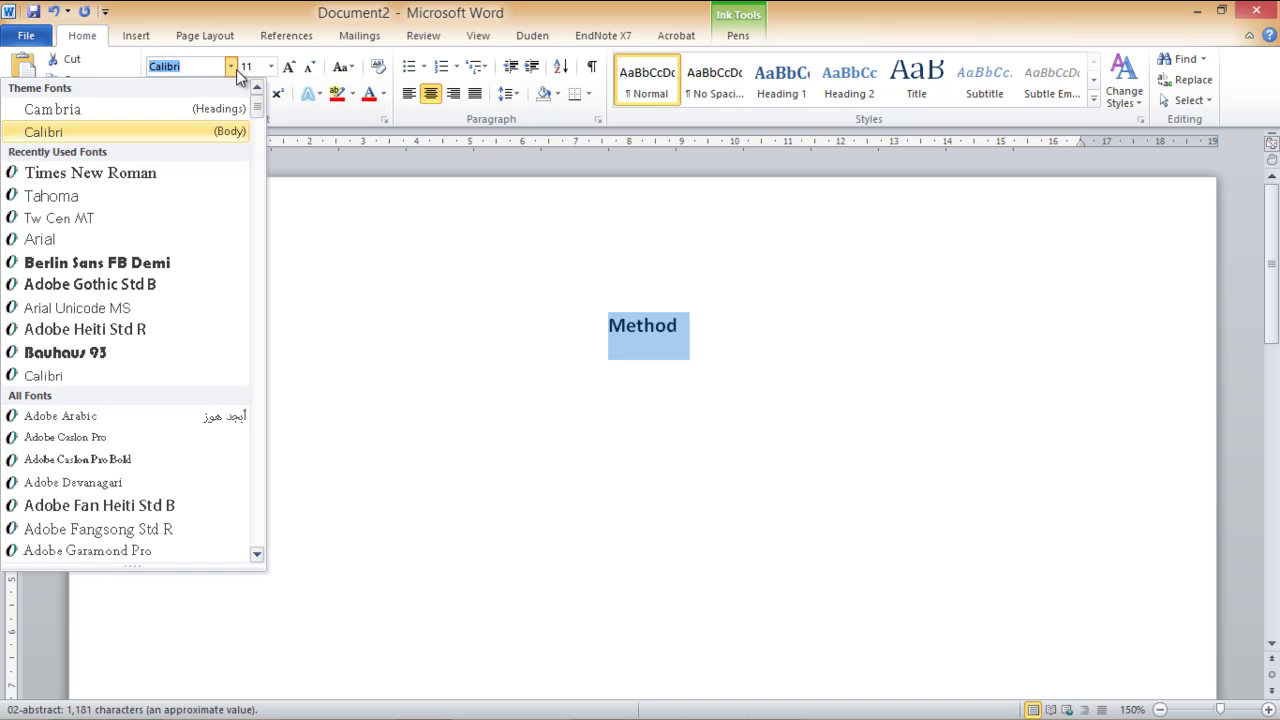
pyautogui.click(177, 172)
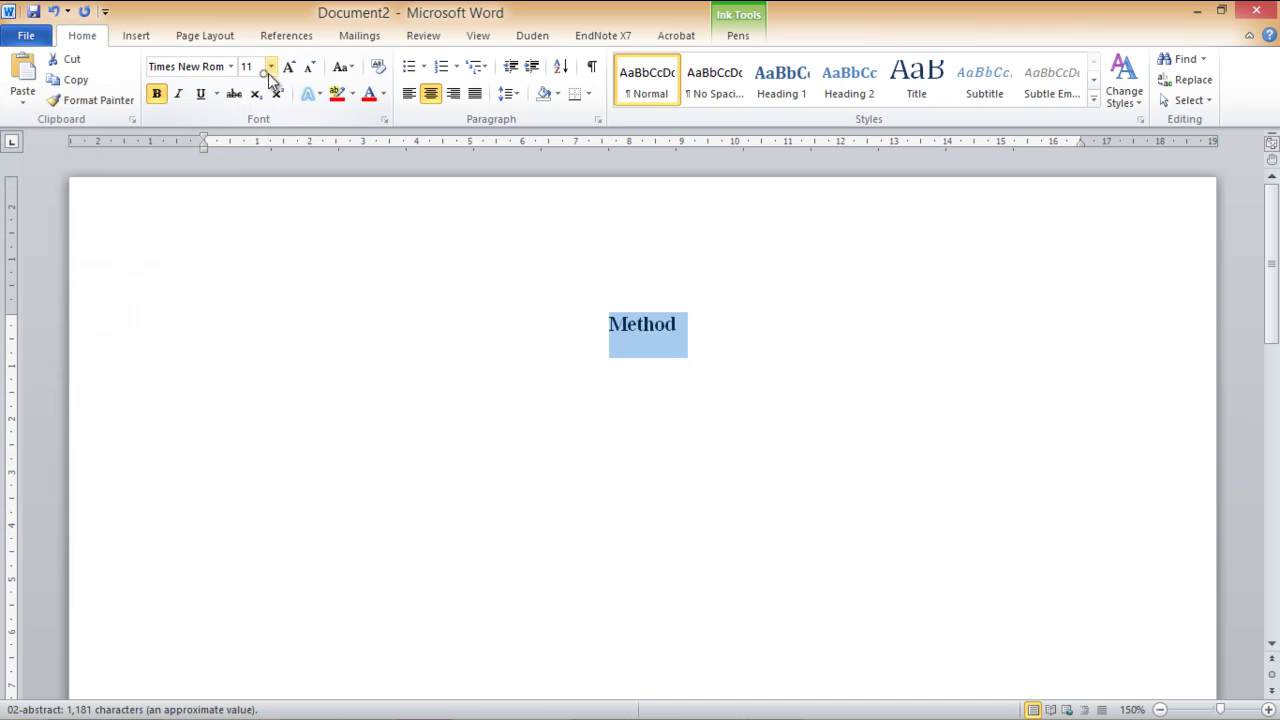
pyautogui.click(270, 67)
pyautogui.click(249, 151)
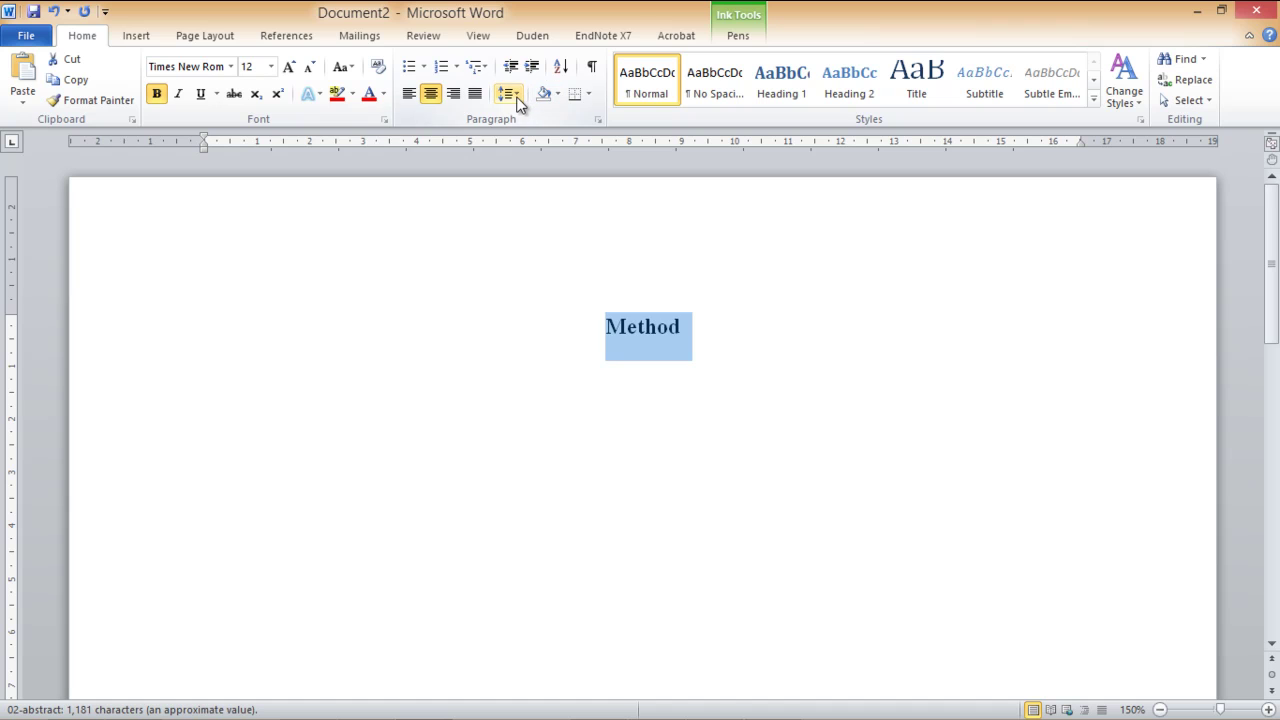
pyautogui.click(517, 103)
pyautogui.click(449, 186)
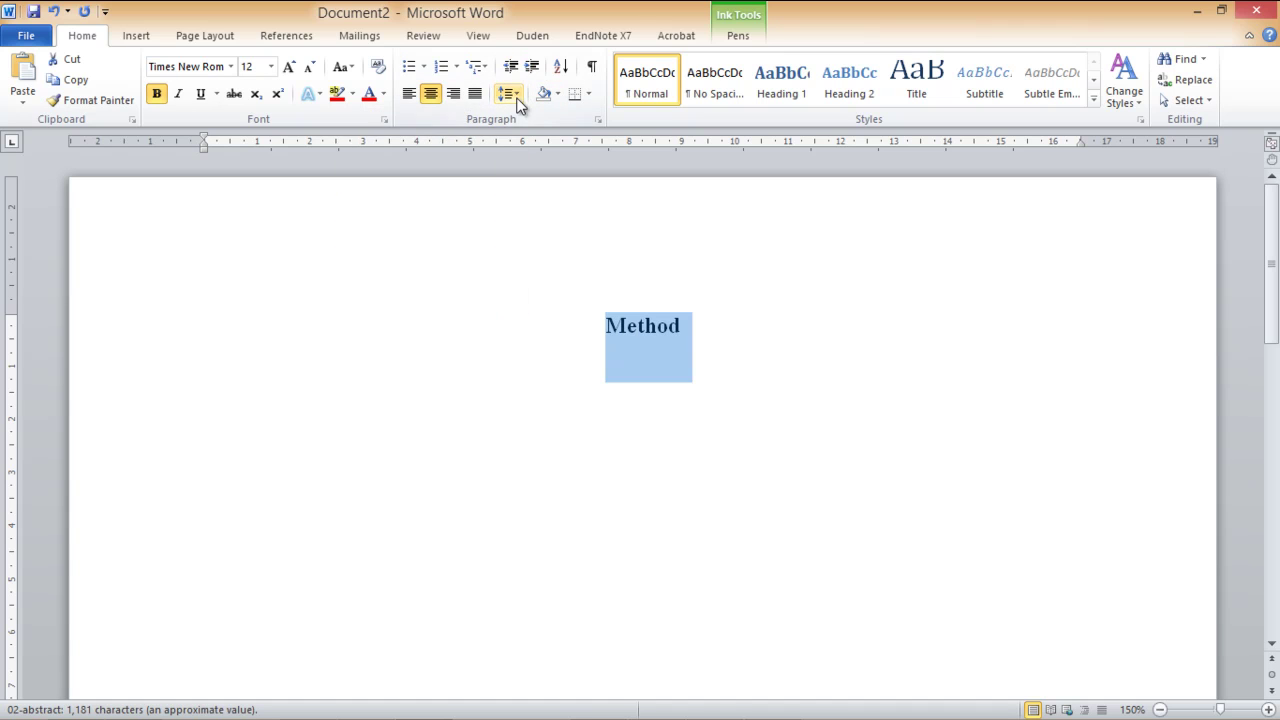
pyautogui.click(517, 103)
pyautogui.click(443, 300)
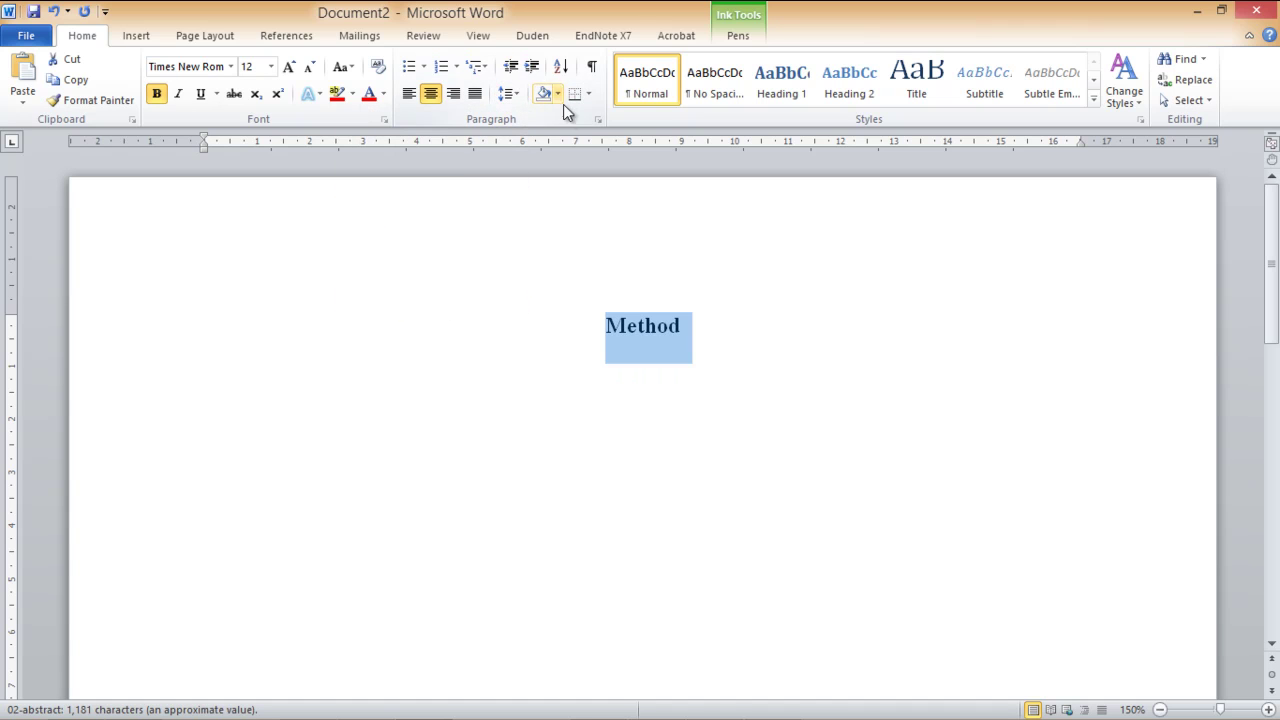
pyautogui.click(724, 341)
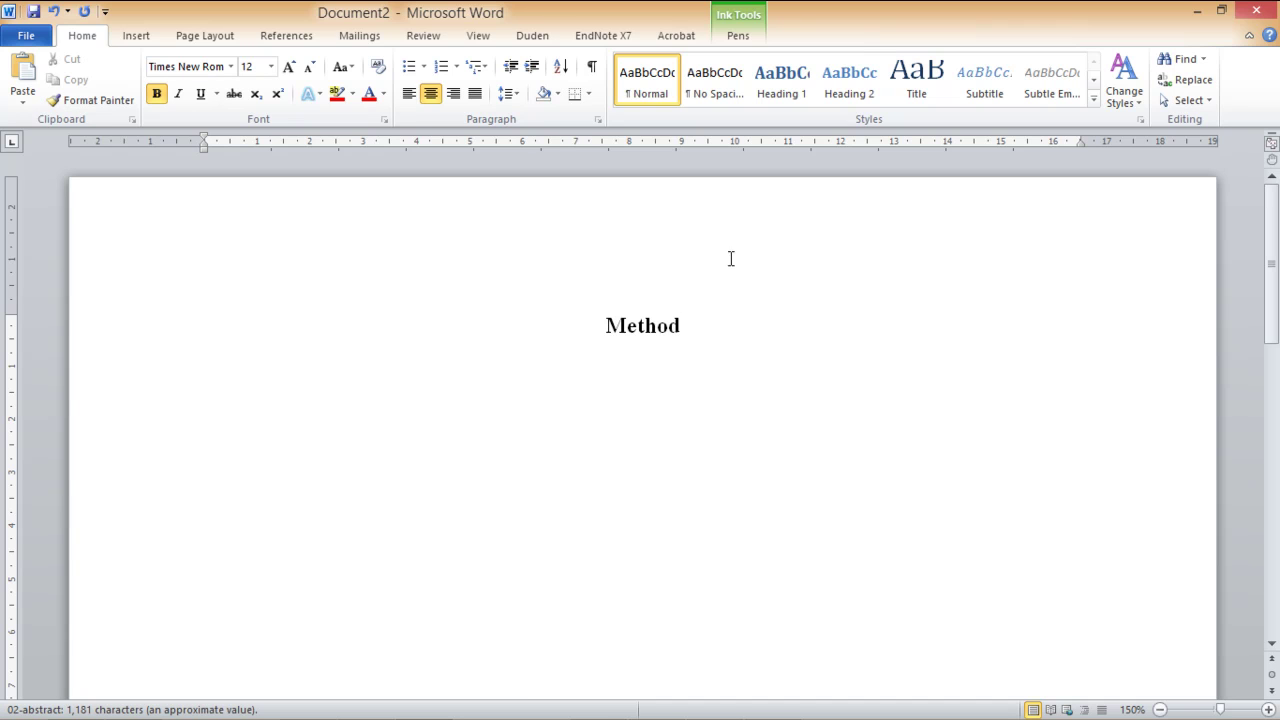
# Add a bold 'Theoretical Background' heading on a new line below Method.
pyautogui.press('Return')
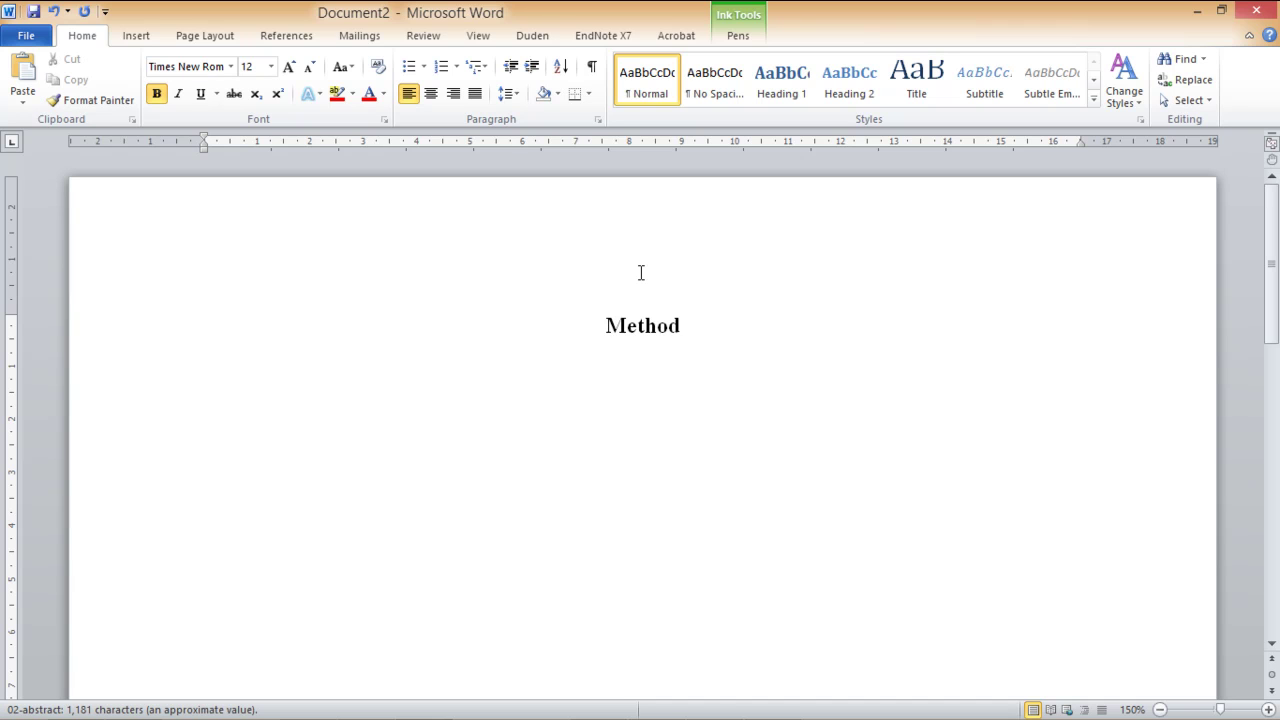
pyautogui.write('Theoretical Bac')
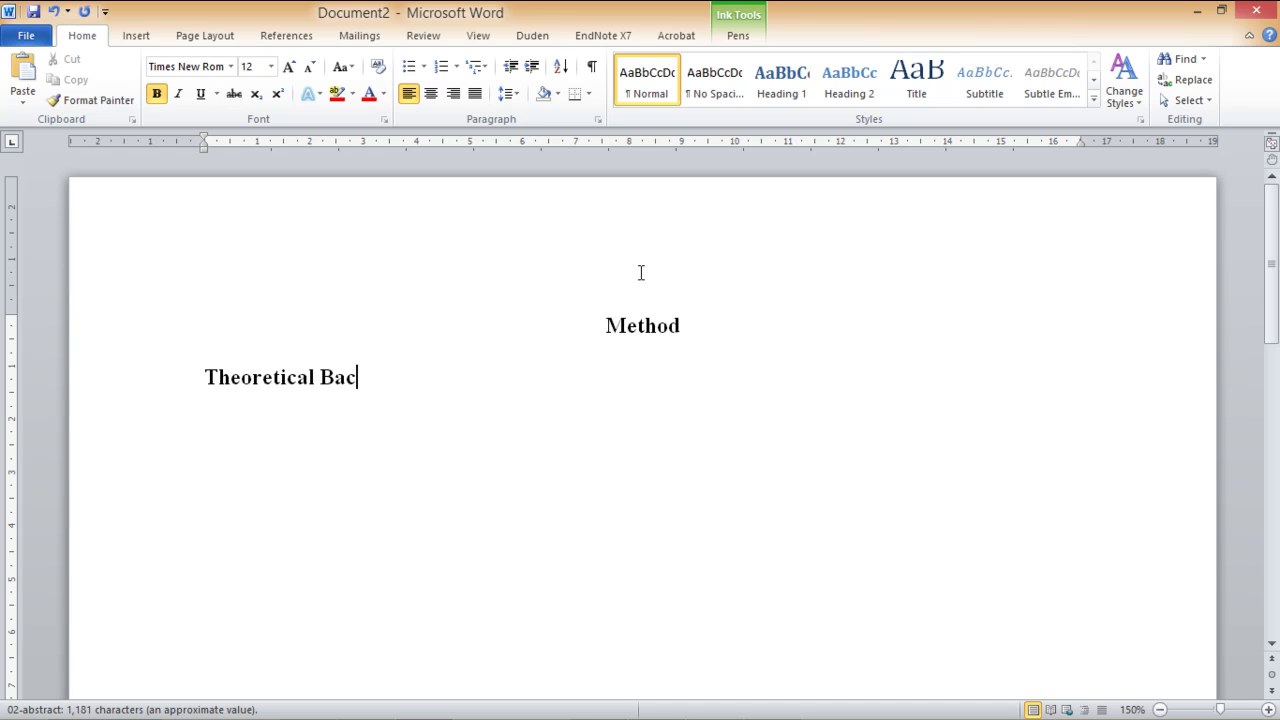
pyautogui.write('kground')
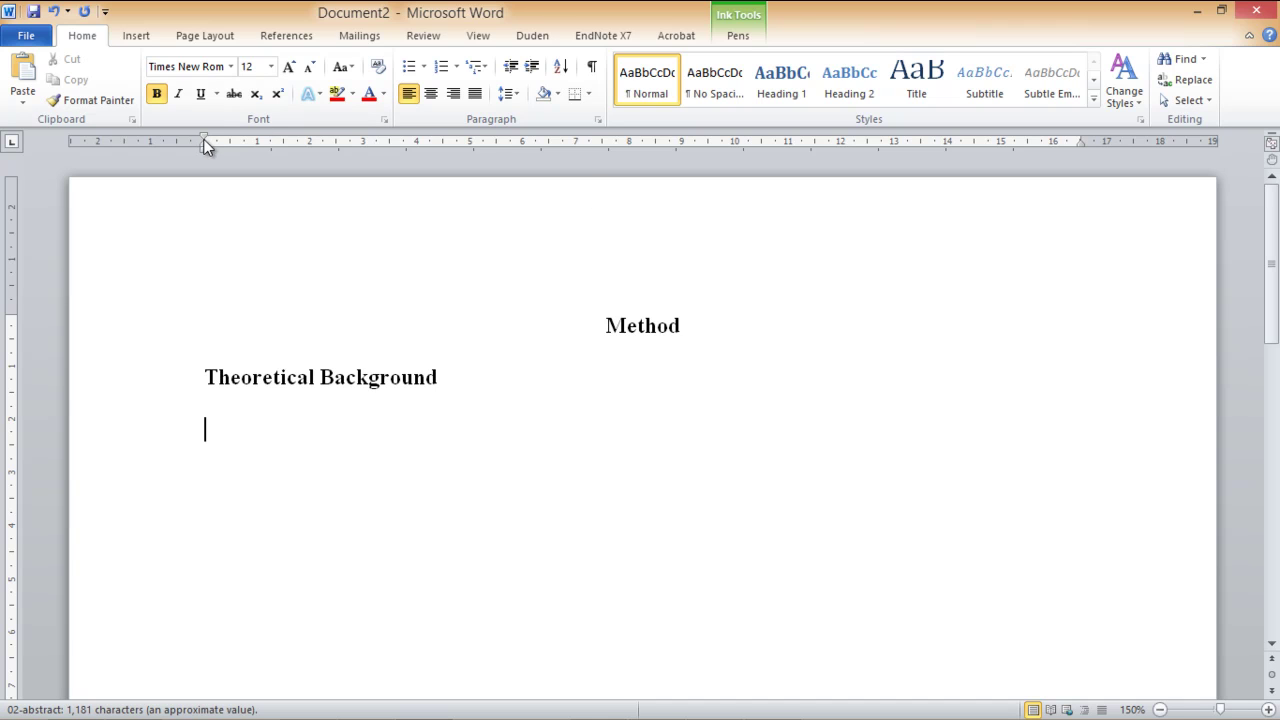
# Type an indented 'Materials.' heading and turn on italics for the next line.
pyautogui.moveTo(204, 141); pyautogui.dragTo(257, 142)
pyautogui.write('Materials')
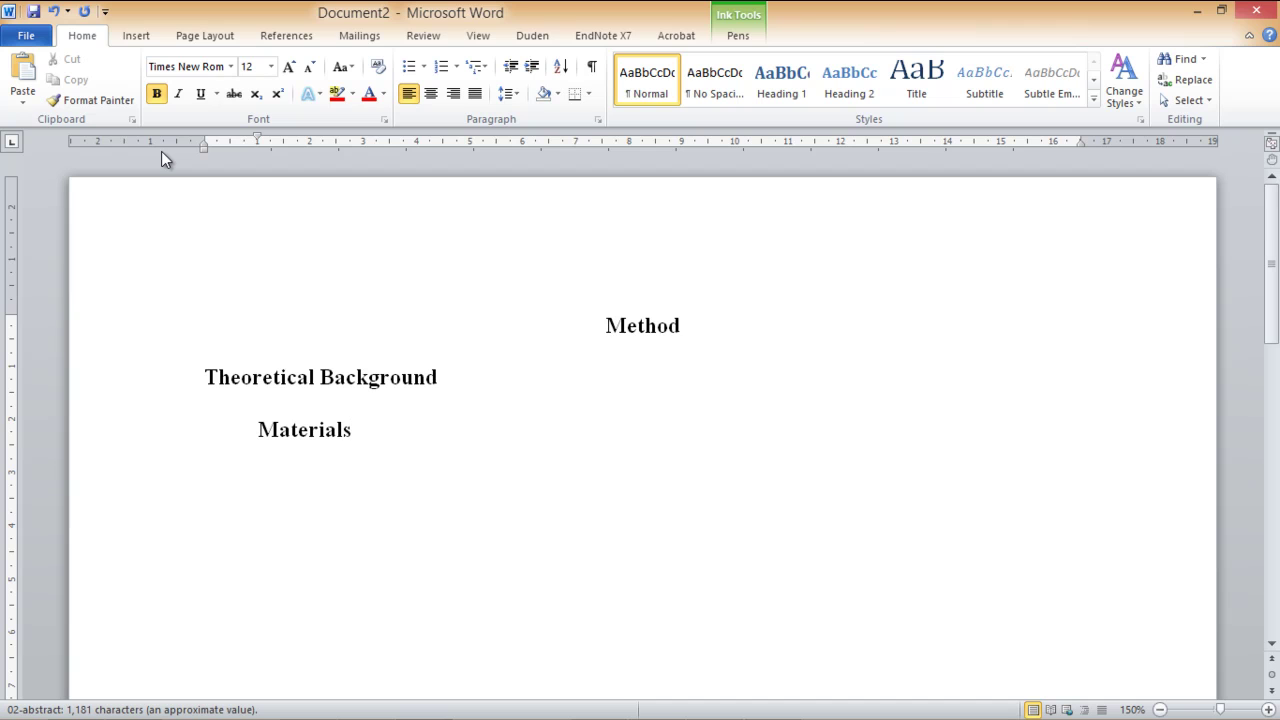
pyautogui.press('Return')
pyautogui.click(179, 94)
pyautogui.click(354, 432)
pyautogui.write('.')
pyautogui.click(329, 486)
# Type the bold italic heading 'Gebhardt's Scale of MSC and MA', with bold off below.
pyautogui.write('Geb')
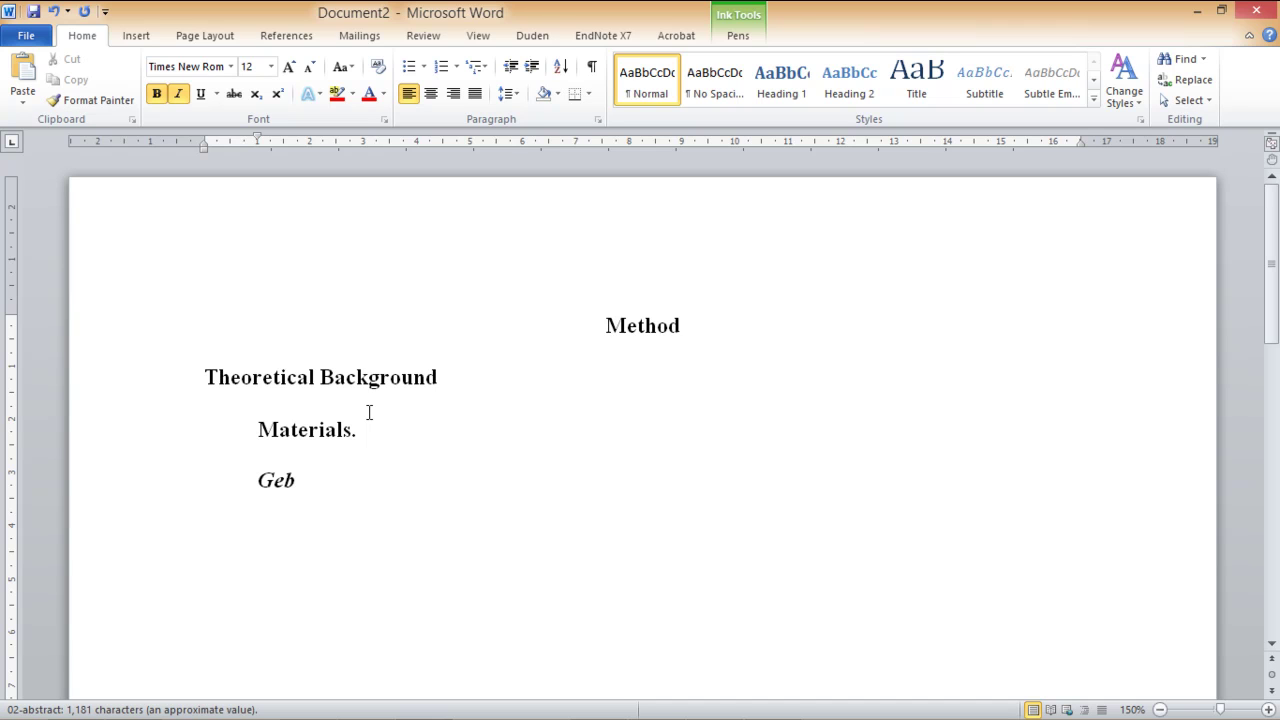
pyautogui.write("hardt's Scal")
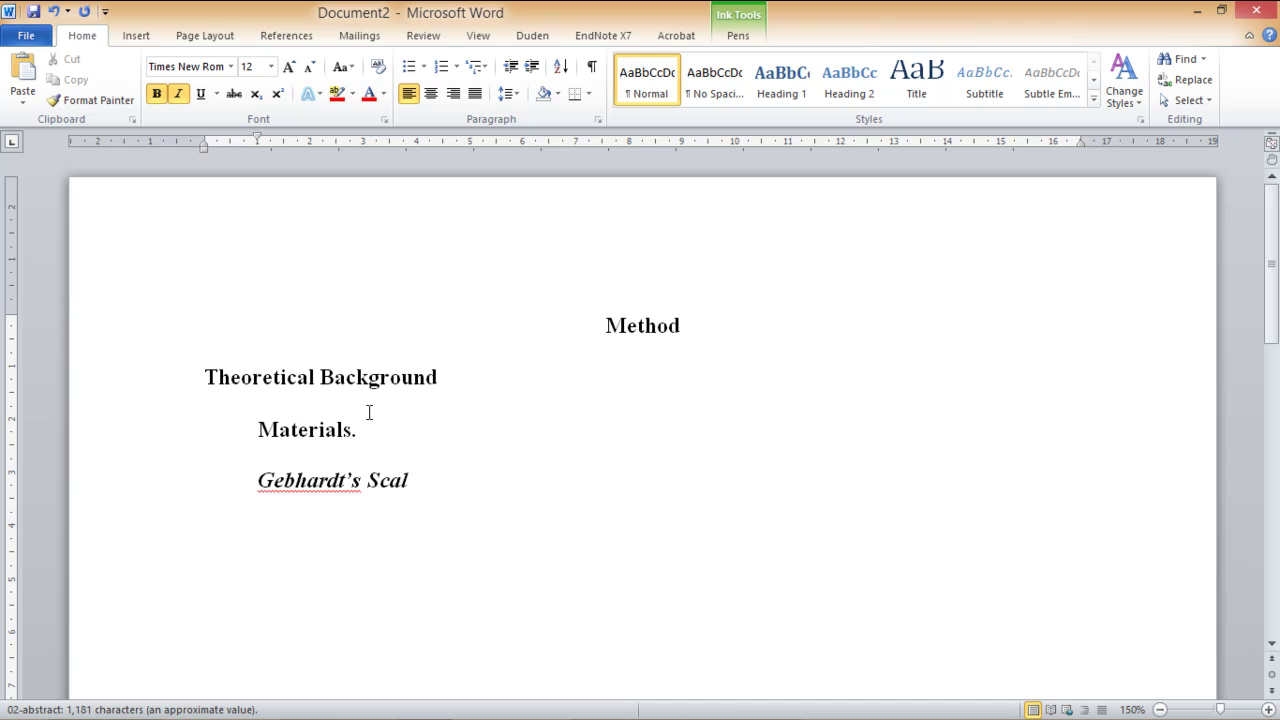
pyautogui.write('e of MSC and')
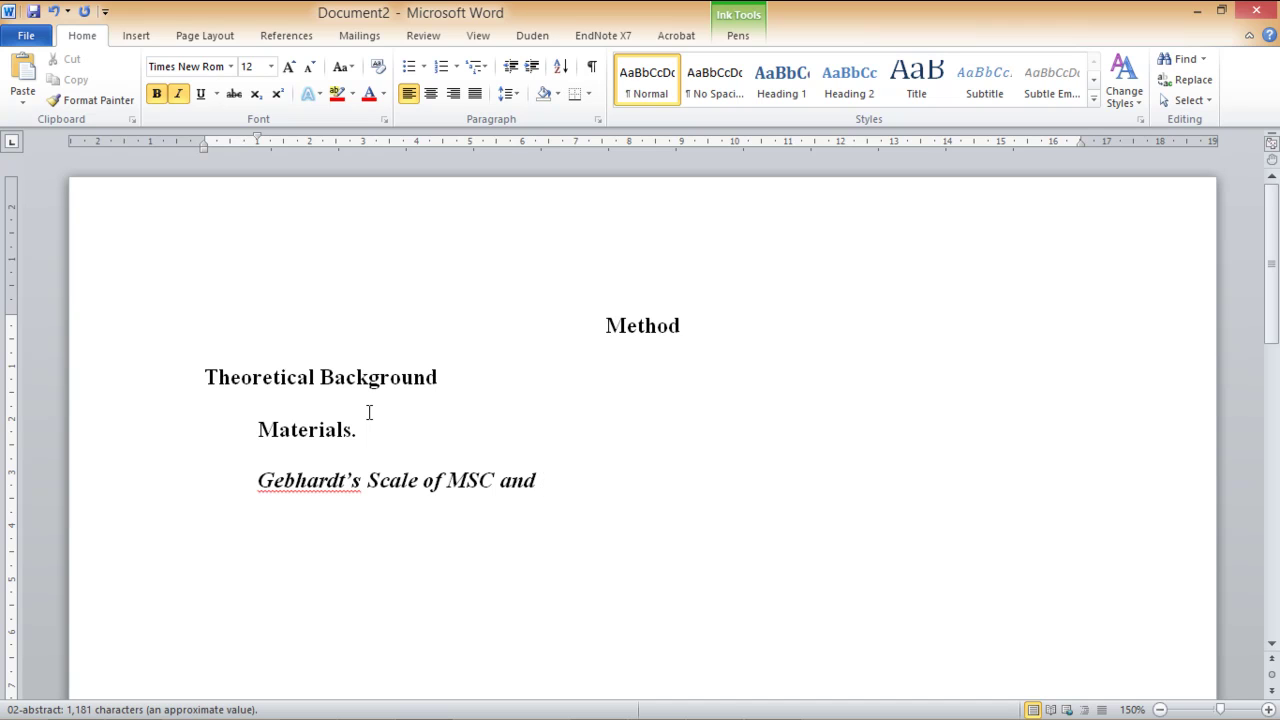
pyautogui.write(' MA')
pyautogui.hotkey('shift', 'Home')
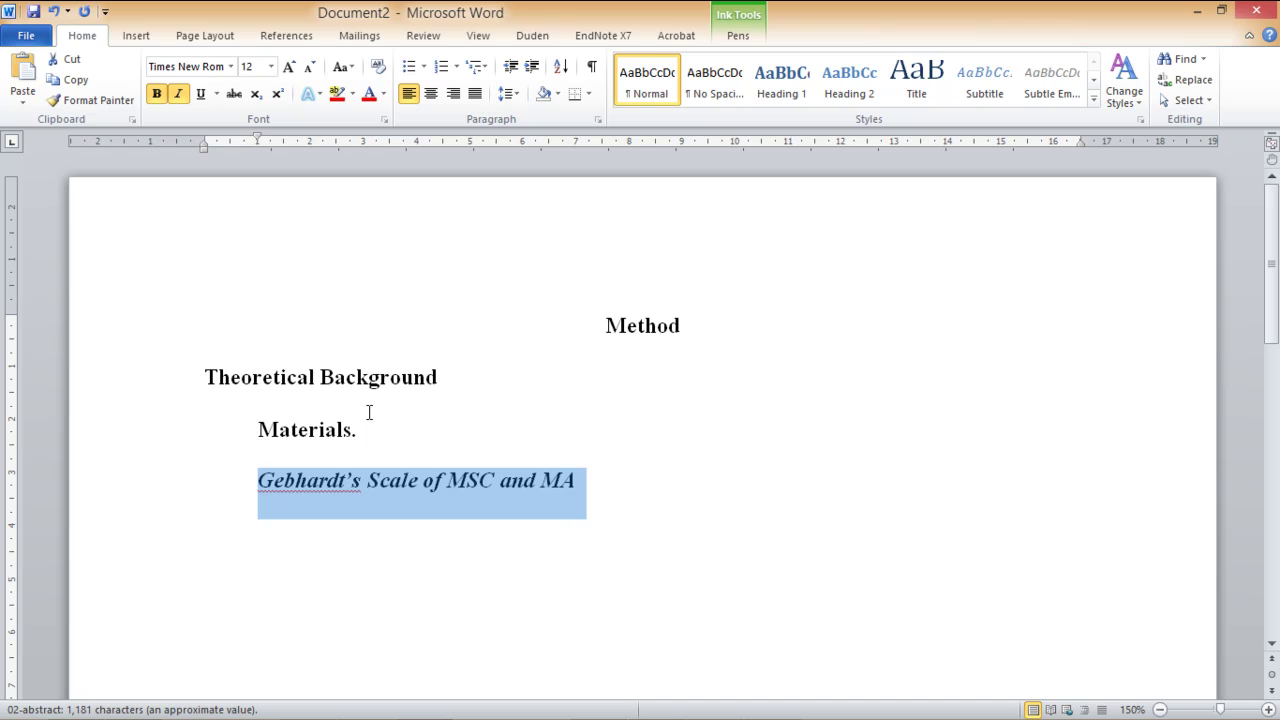
pyautogui.press('End')
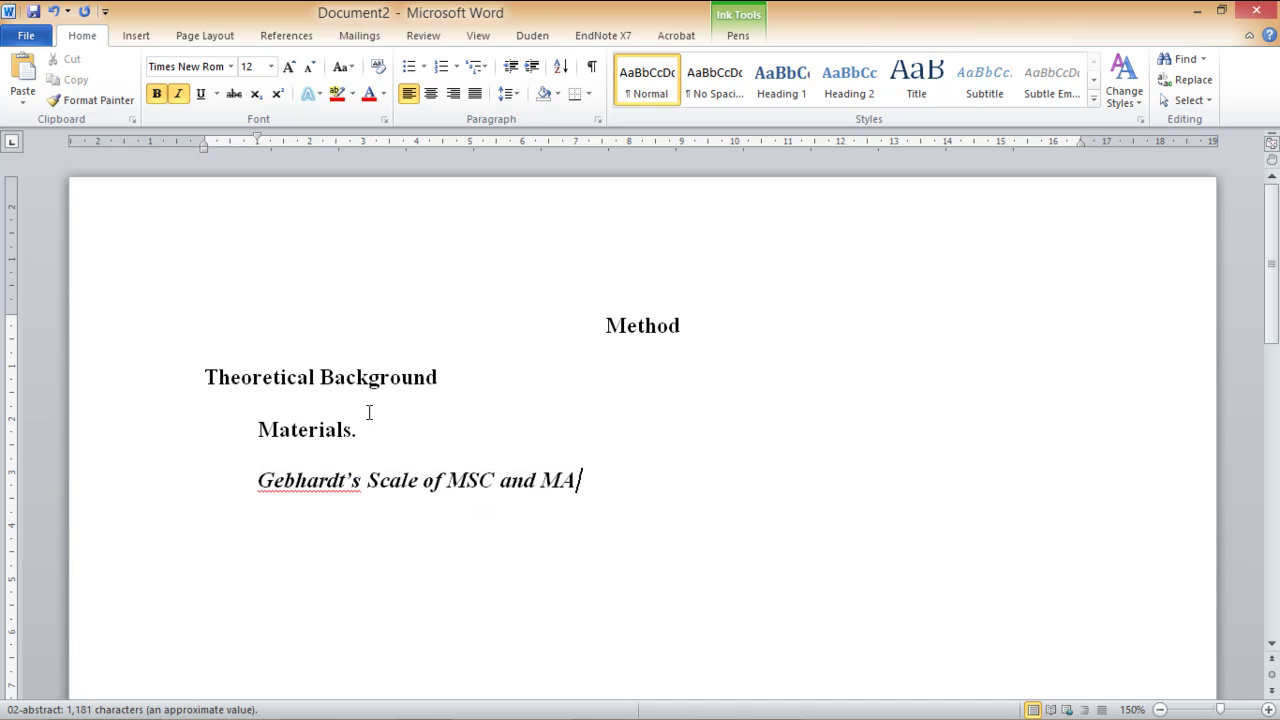
pyautogui.press('Return')
pyautogui.click(156, 94)
pyautogui.click(597, 482)
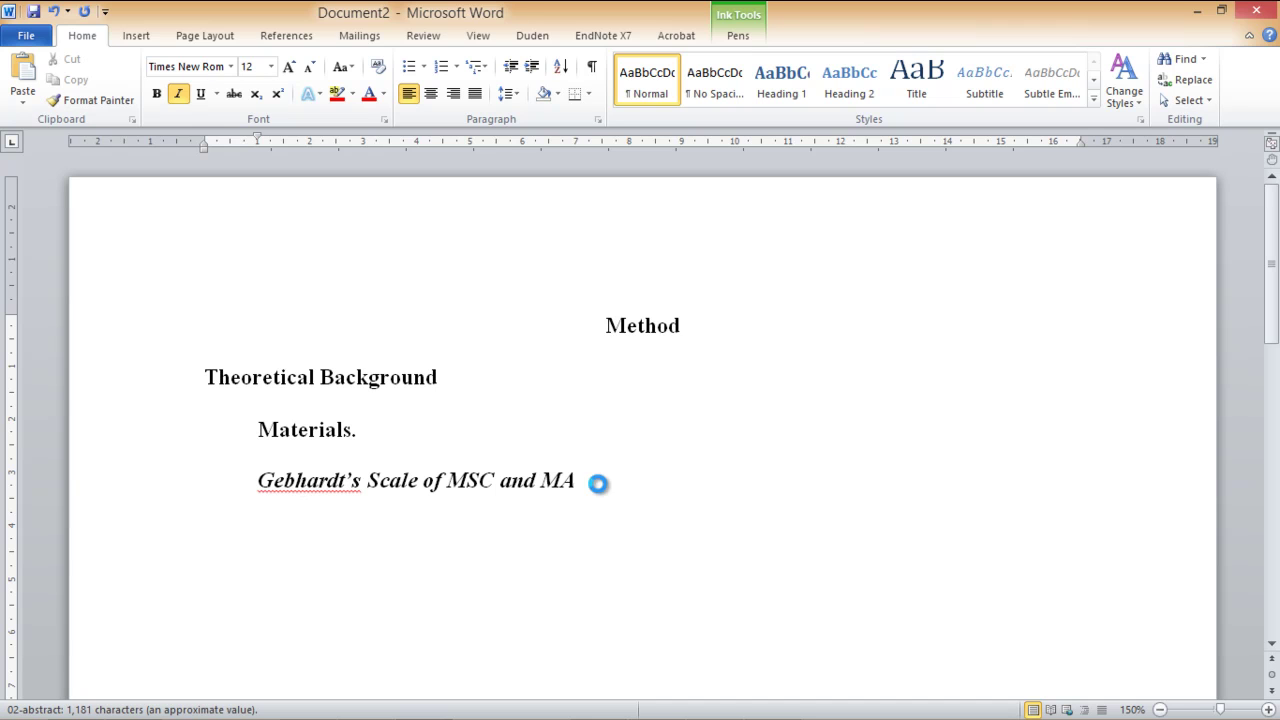
# End the heading with a period and type 'Fifth level of heading' below it.
pyautogui.write('.')
pyautogui.press('Return')
pyautogui.write('Fifth le')
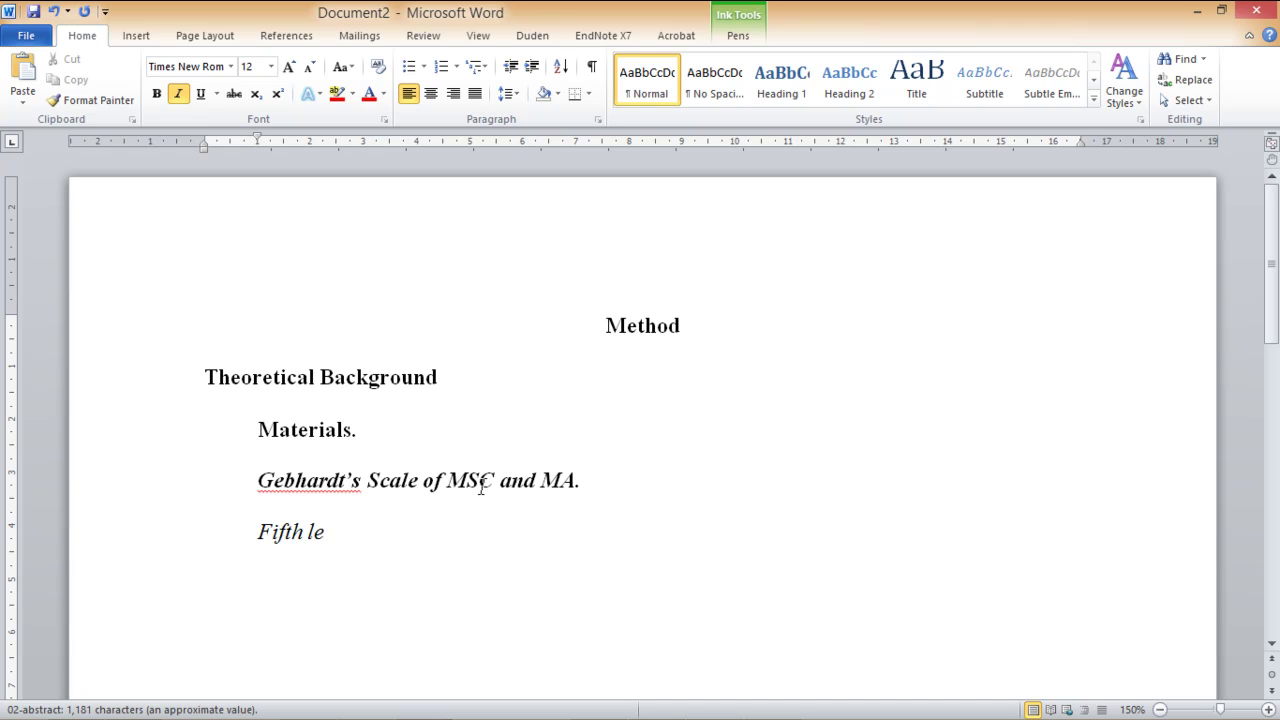
pyautogui.write('vel of heading')
# Change 'Scale' to lowercase 'scale' in the Gebhardt's heading.
pyautogui.press('Up')
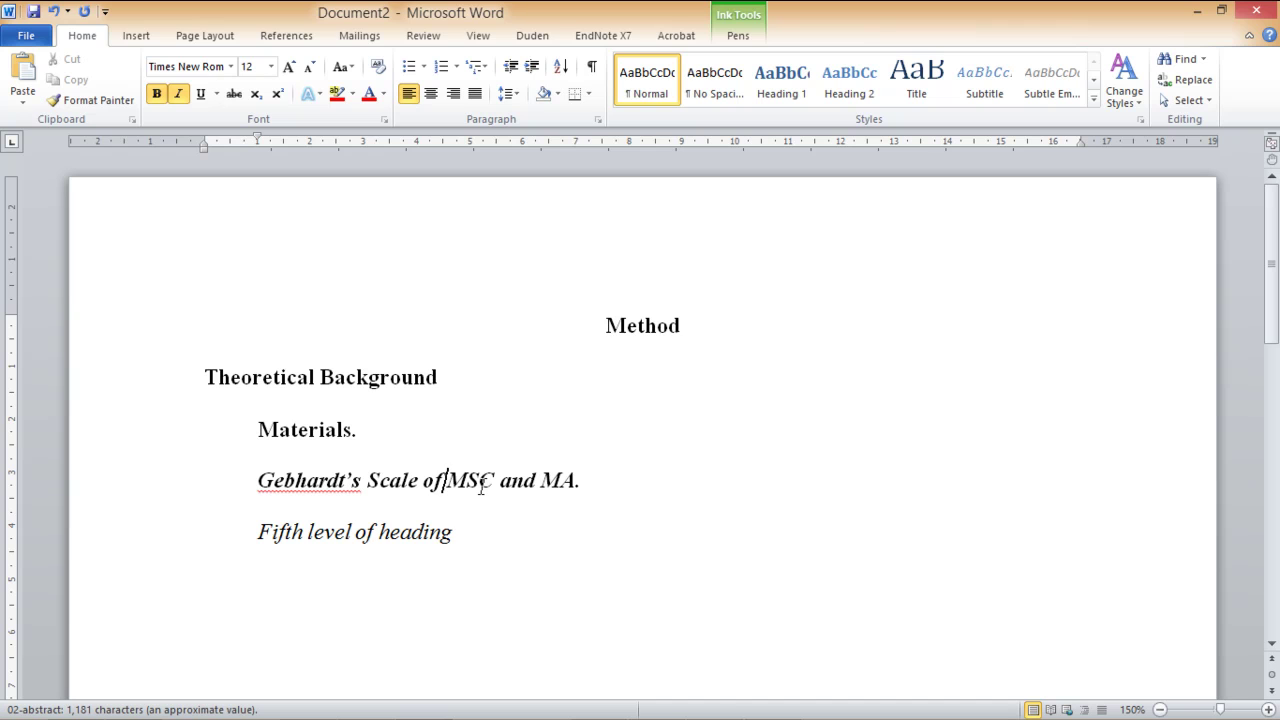
pyautogui.hotkey('ctrl', 'Left')
pyautogui.hotkey('ctrl', 'Left')
pyautogui.hotkey('shift', 'Right')
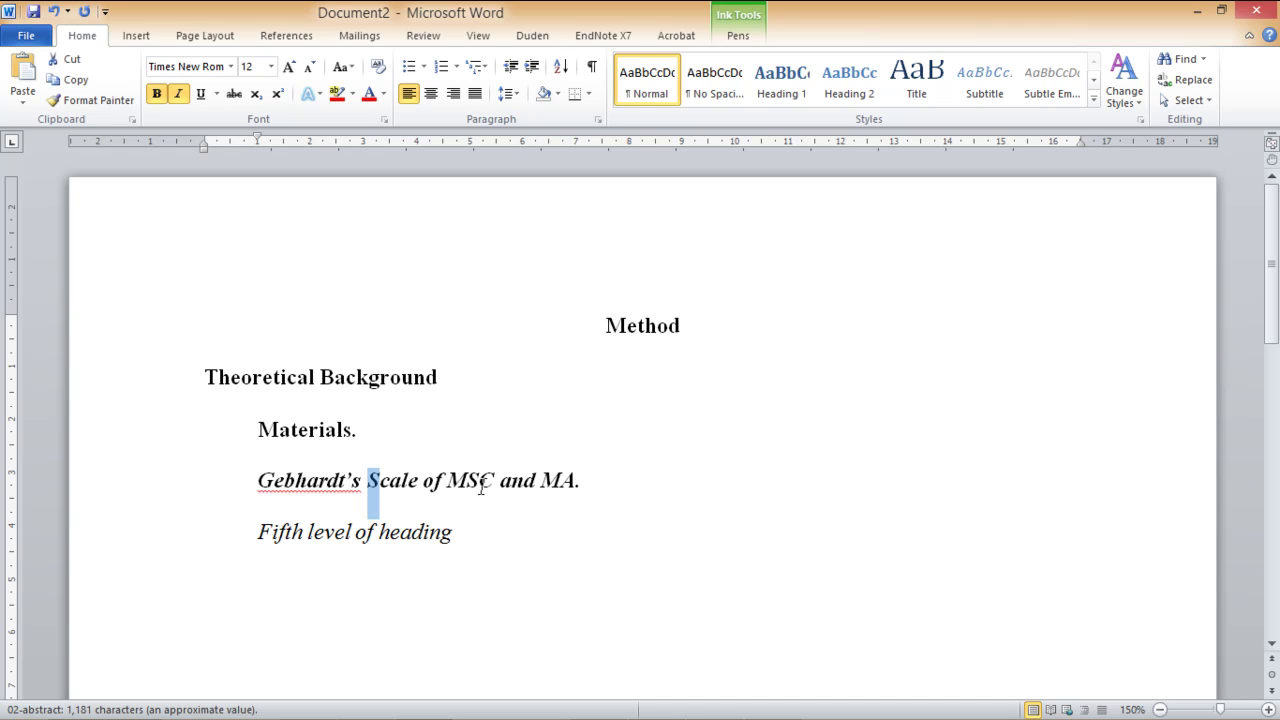
pyautogui.write('s')
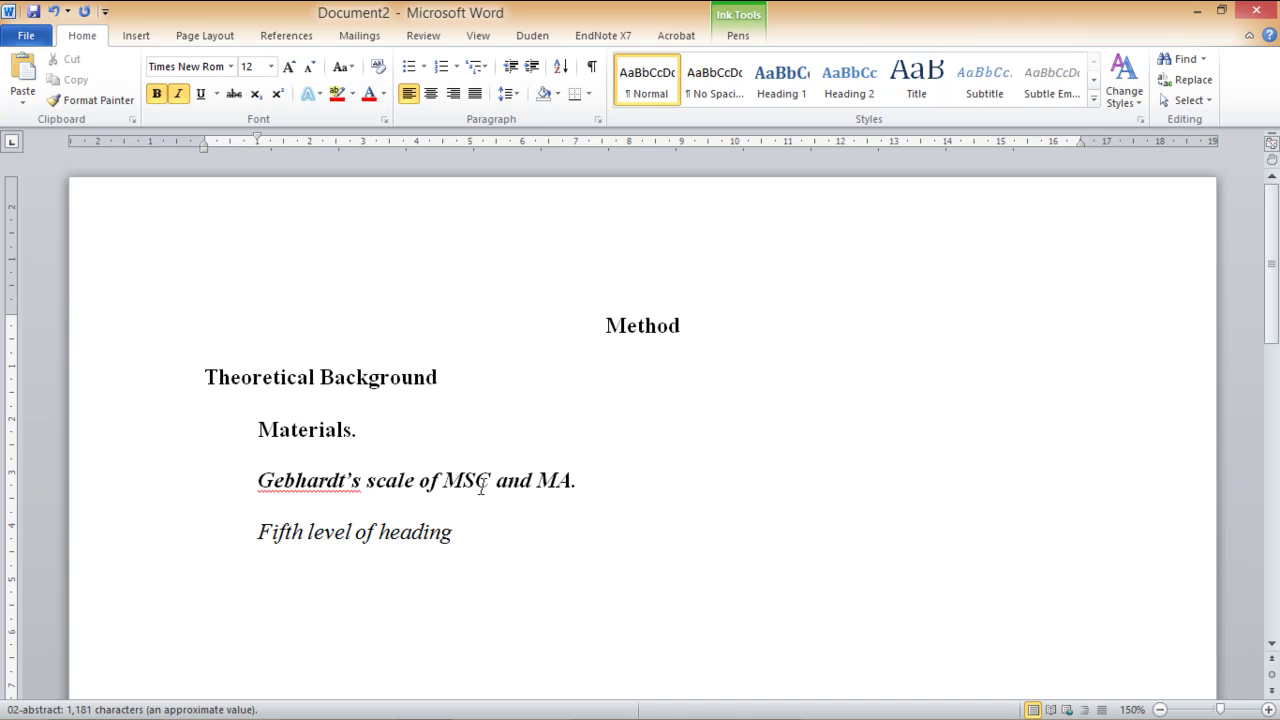
pyautogui.hotkey('ctrl', 'End')
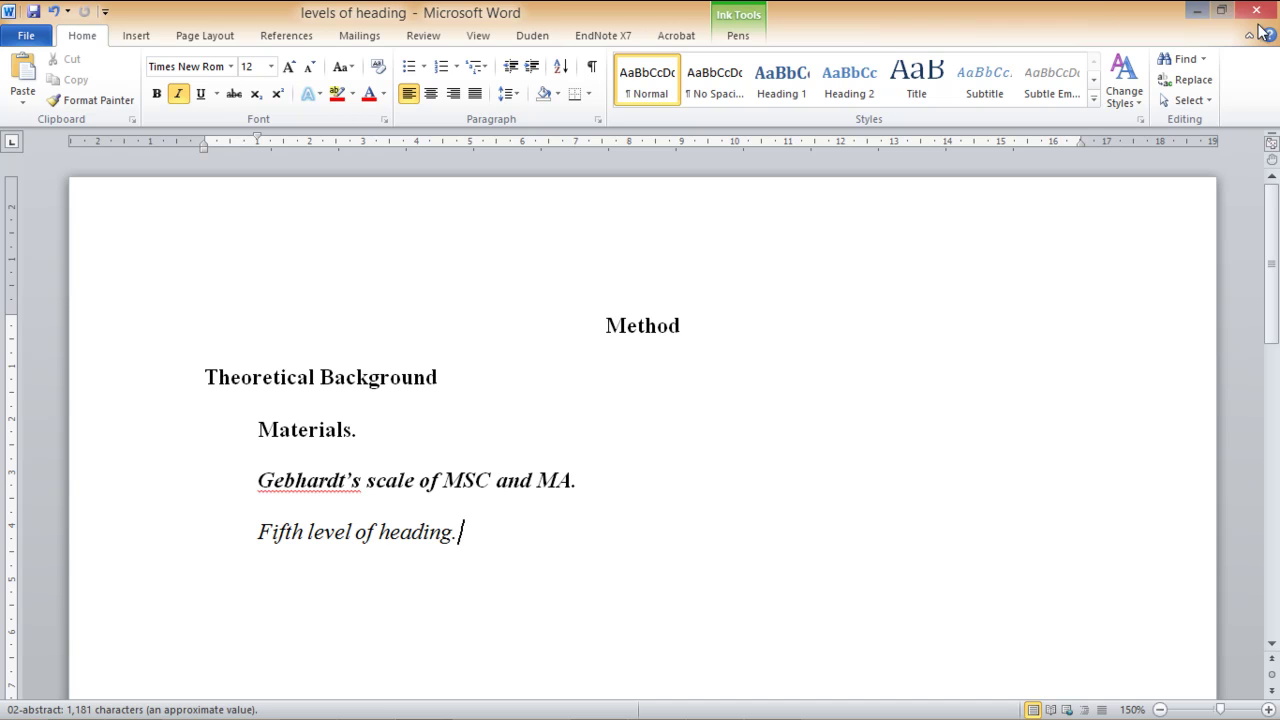
# Close the headings example and check the Keywords line indent in 02-abstract.
pyautogui.click(1262, 14)
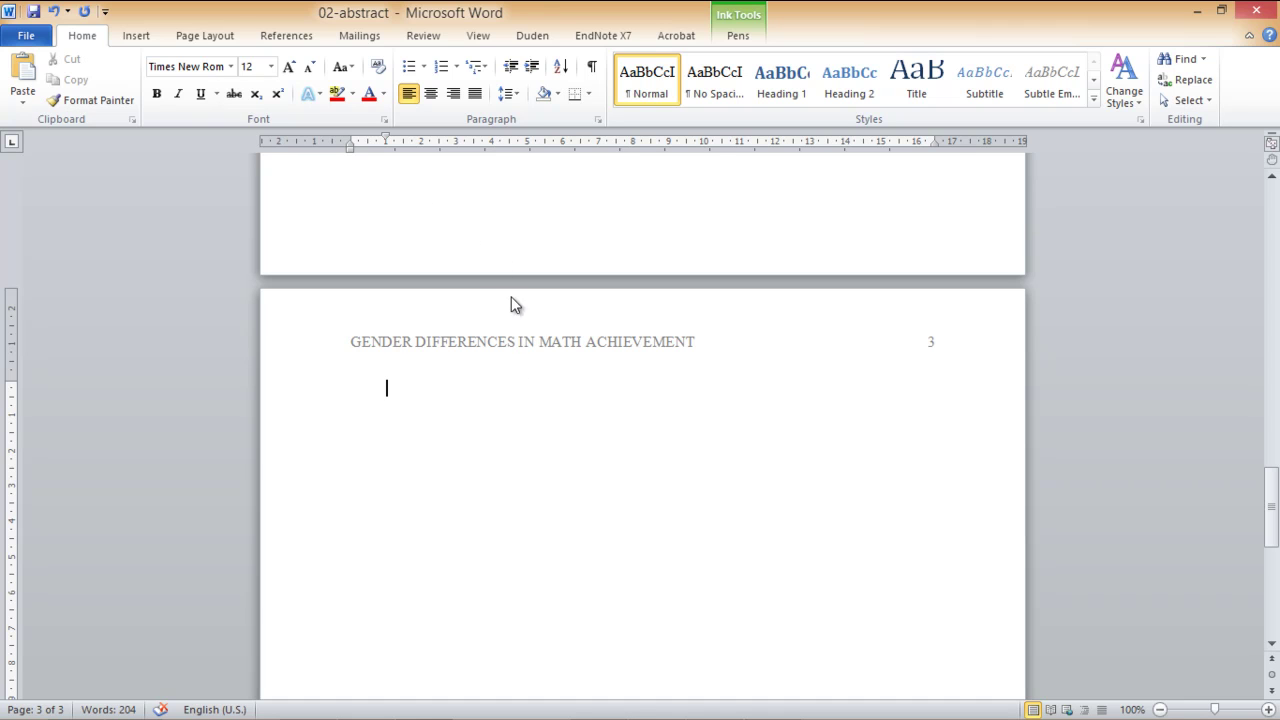
pyautogui.scroll(10, 511, 305)
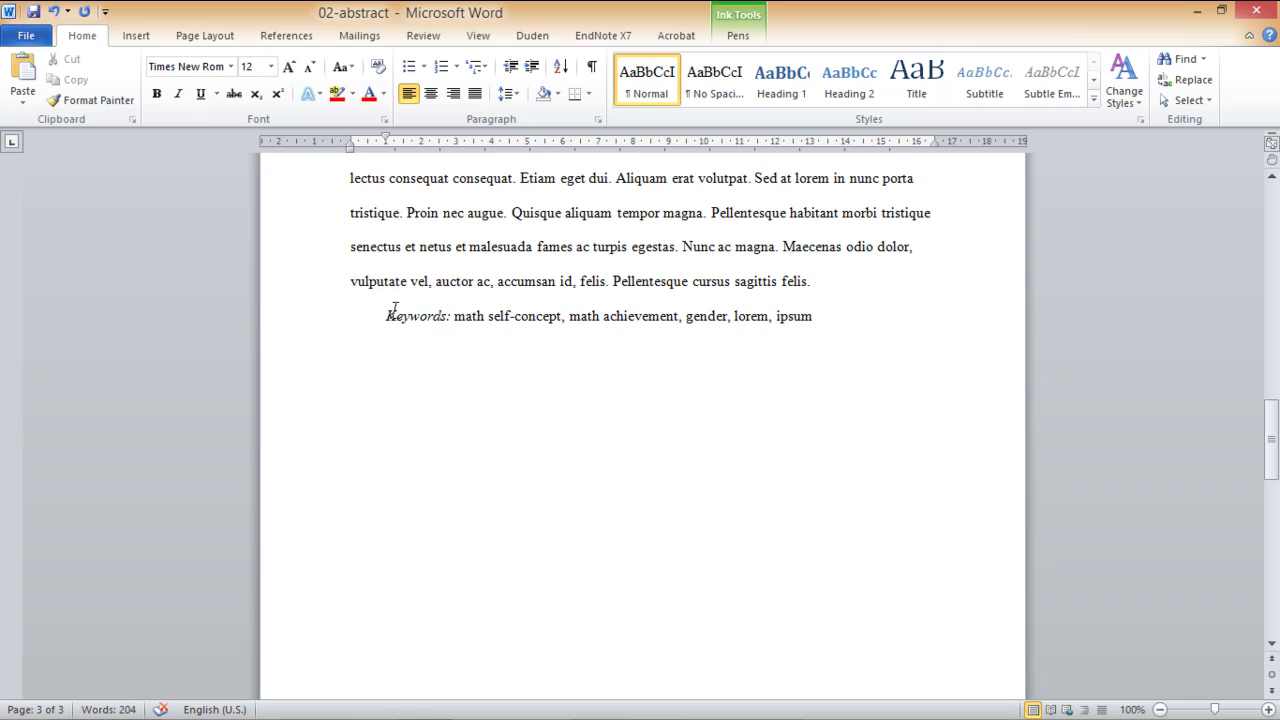
pyautogui.click(390, 316)
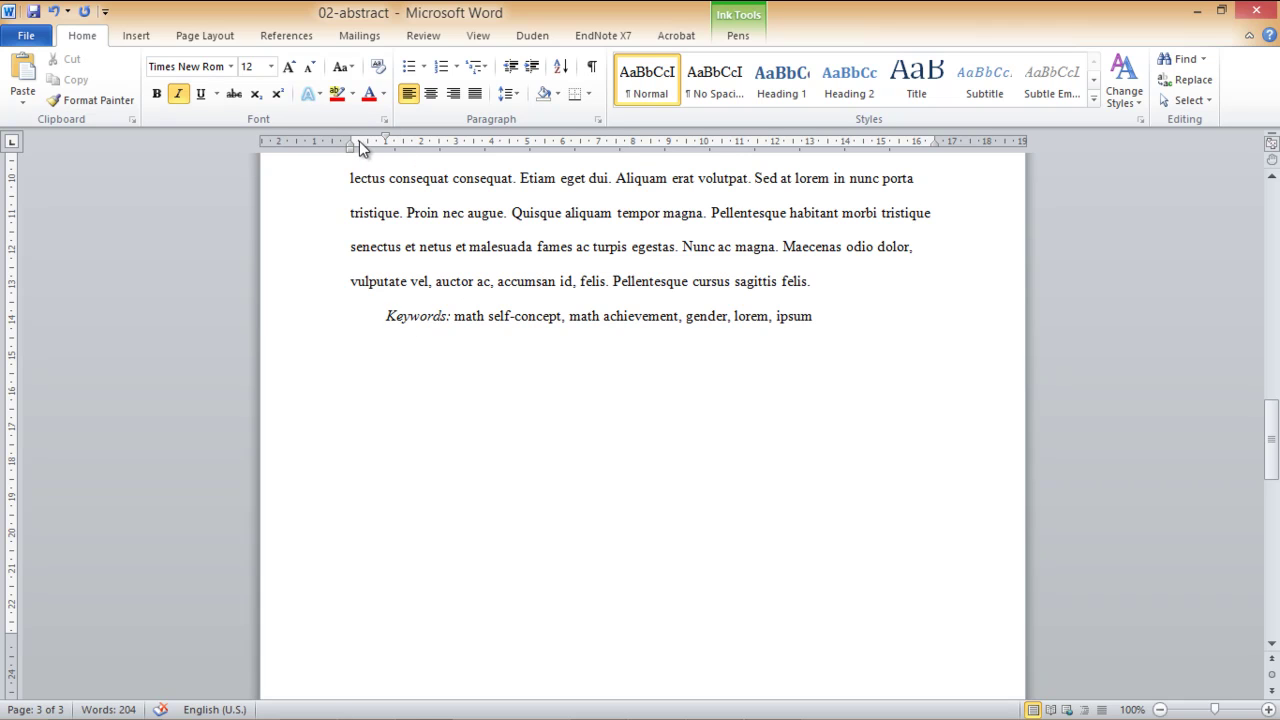
pyautogui.scroll(8, 508, 480)
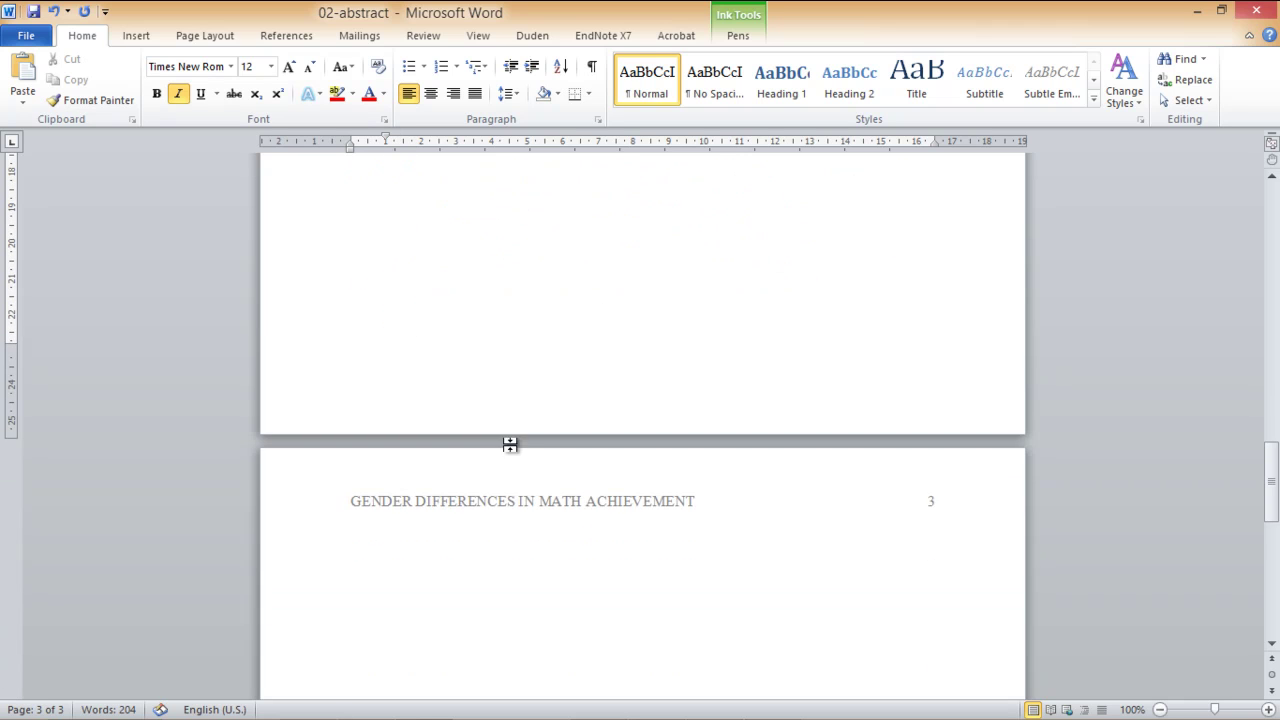
pyautogui.scroll(-2, 510, 444)
# Reset page 3's first-line indent to match the indented Keywords line.
pyautogui.click(440, 432)
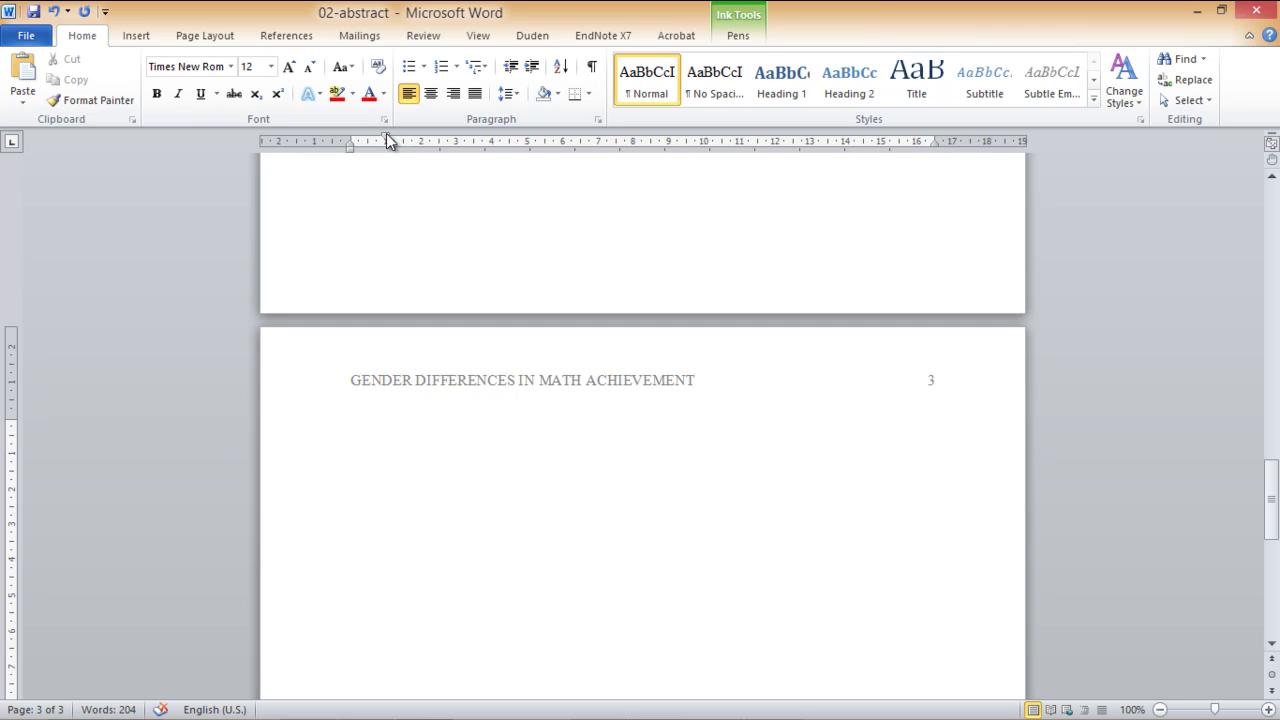
pyautogui.moveTo(388, 140); pyautogui.dragTo(351, 140)
pyautogui.scroll(6, 454, 546)
pyautogui.click(384, 268)
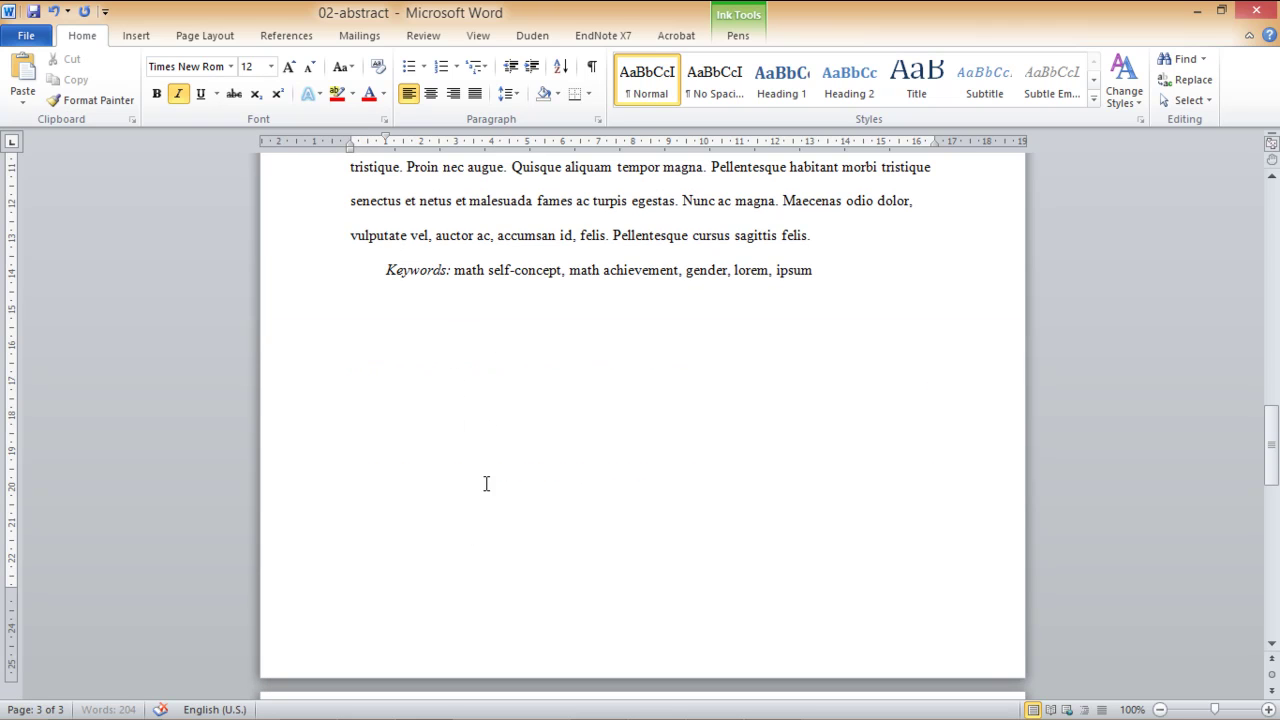
pyautogui.scroll(-5, 480, 480)
pyautogui.click(395, 514)
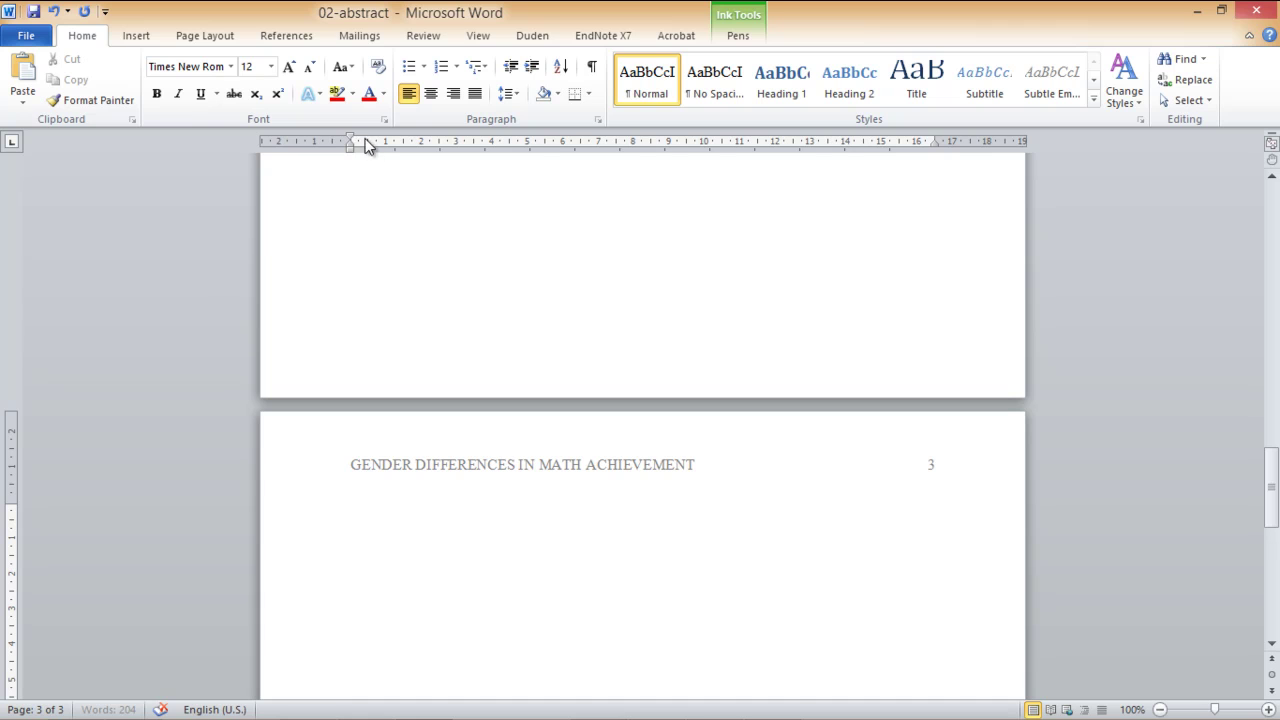
pyautogui.moveTo(353, 137); pyautogui.dragTo(386, 141)
# Type the quotation "For every action, there is an equal and opposite reaction" (Newton, p. 76), then select it.
pyautogui.write('"')
pyautogui.write('For e')
pyautogui.write('very action')
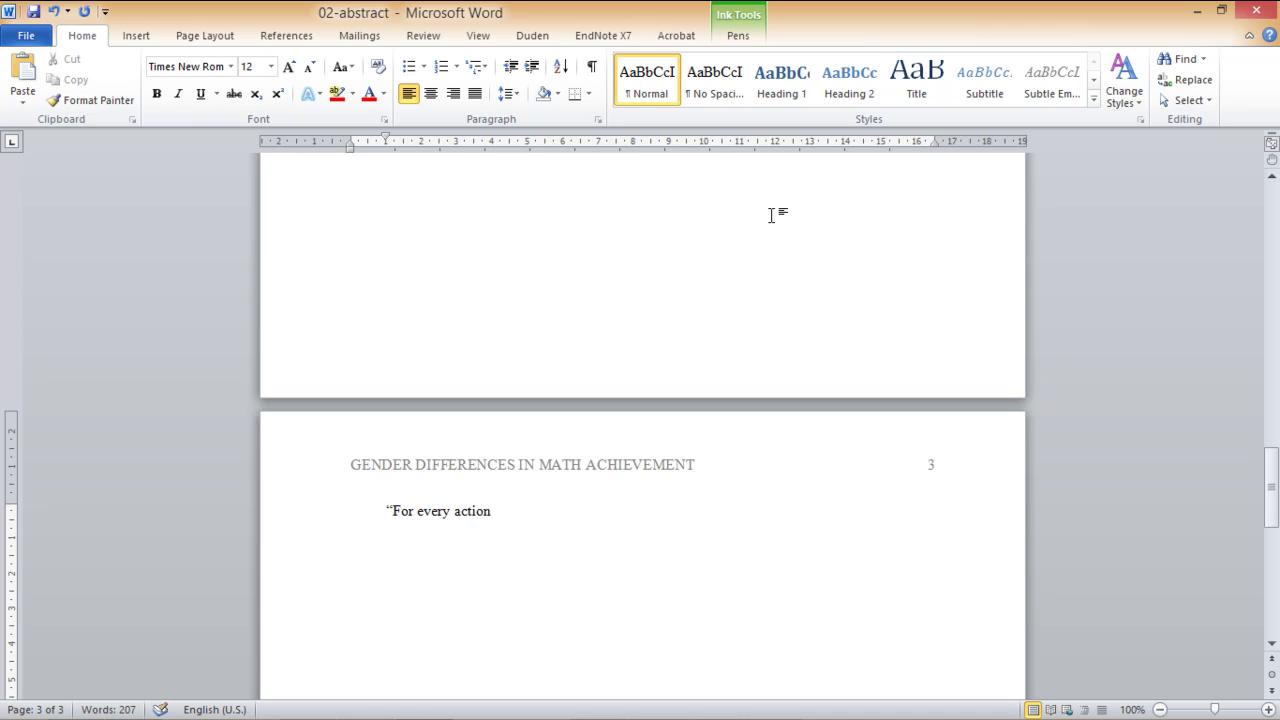
pyautogui.write(', there is an equal e')
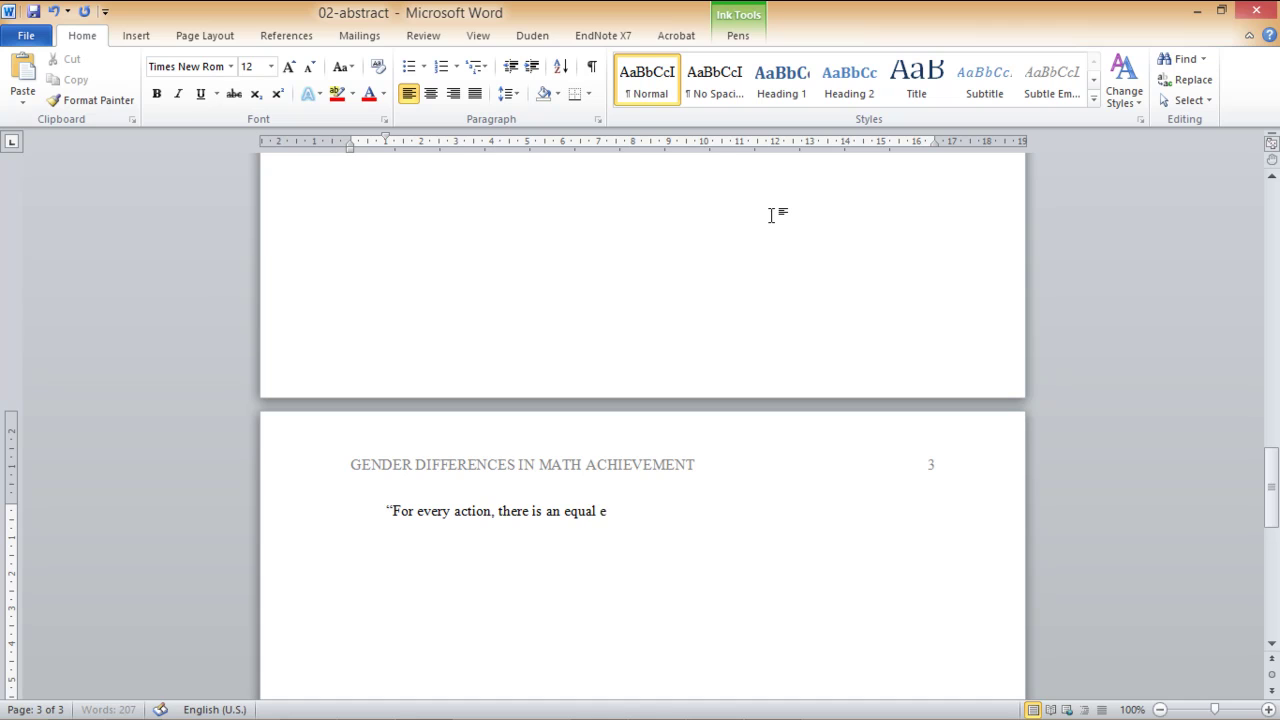
pyautogui.press('BackSpace')
pyautogui.write('and opo')
pyautogui.press('BackSpace')
pyautogui.write('posite reac')
pyautogui.write('tion"')
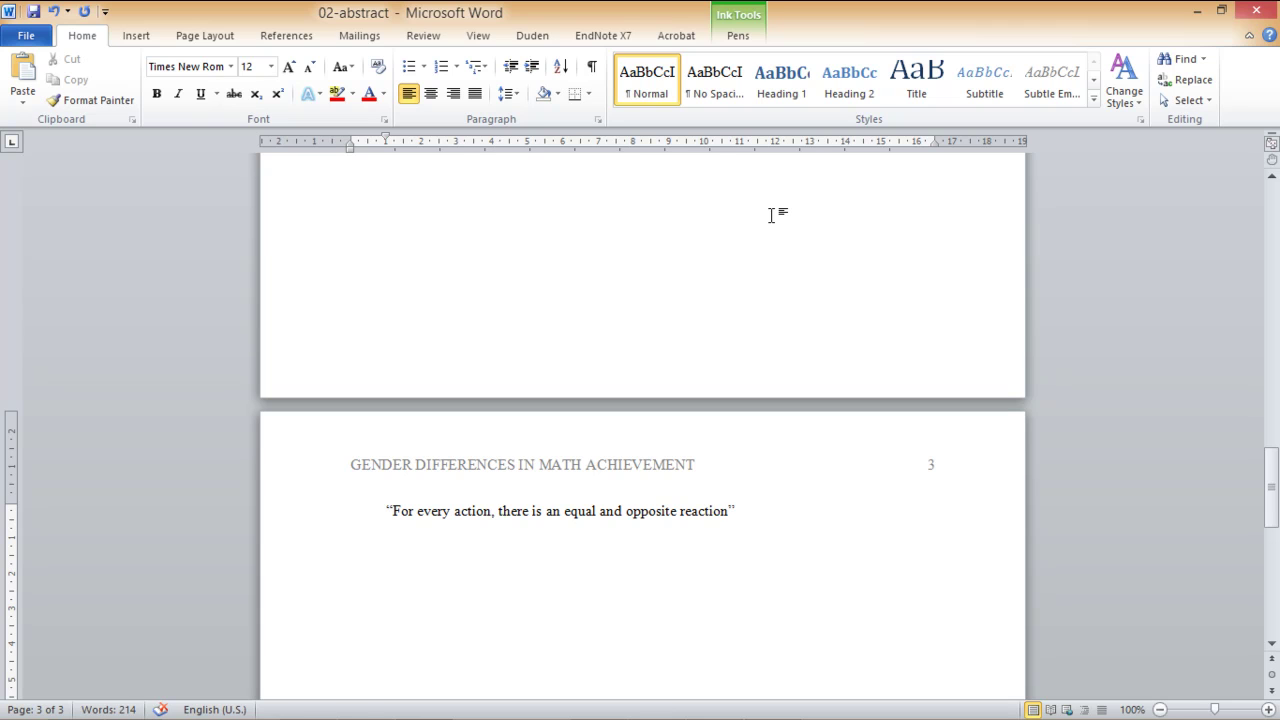
pyautogui.write(' (')
pyautogui.write('Newton,')
pyautogui.write(' p. 76).')
pyautogui.hotkey('shift', 'Home')
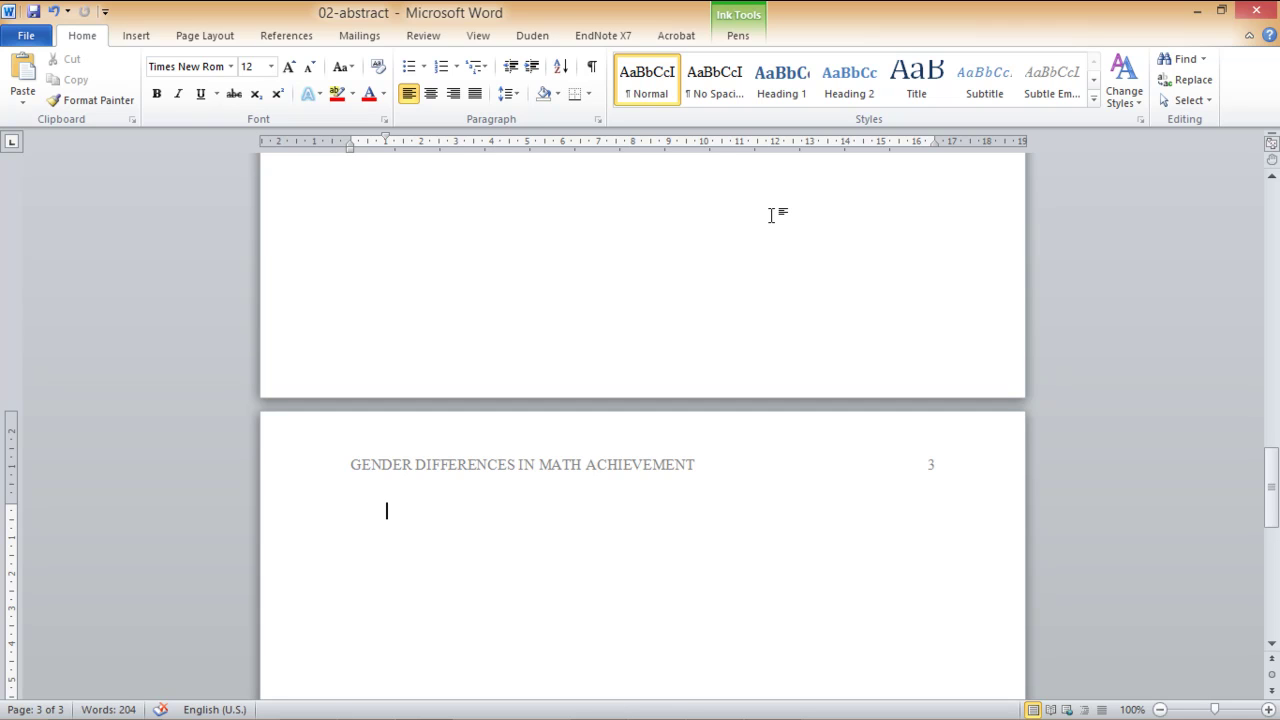
# Type 'My experimental hypothesis is that...', correcting the spelling of 'hypothesis'.
pyautogui.write('My hyphothesis')
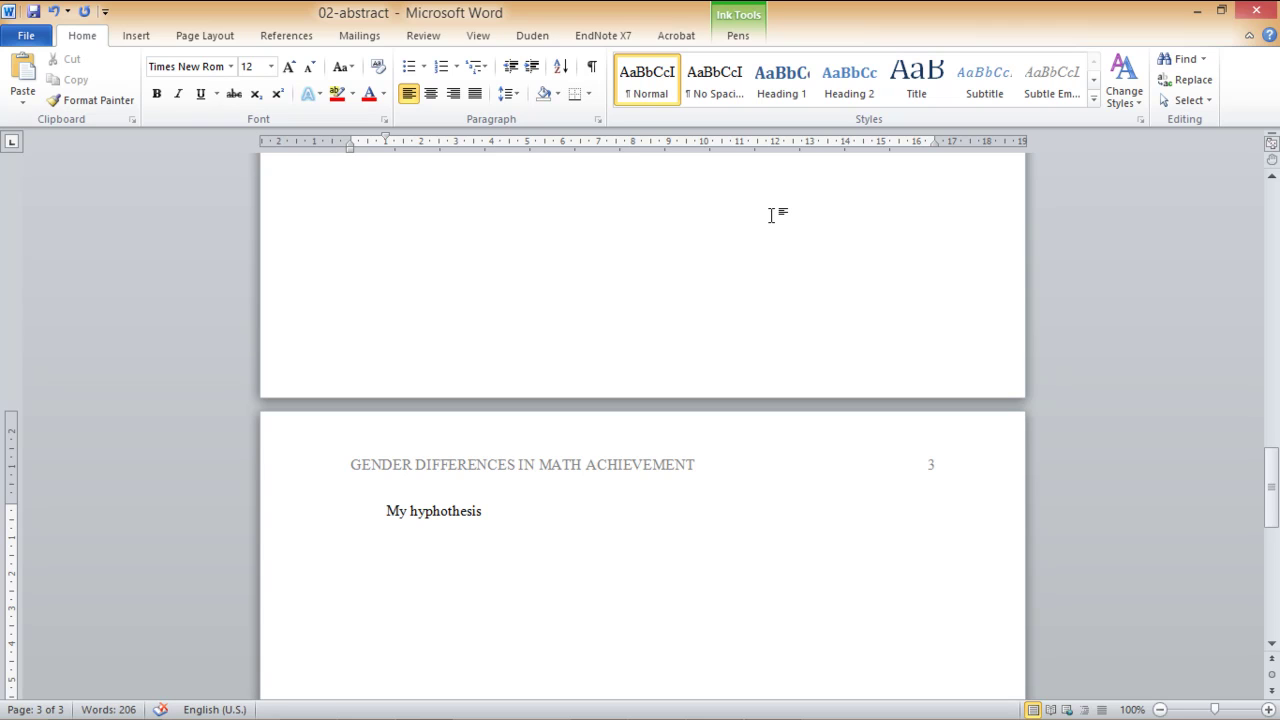
pyautogui.press('Left')
pyautogui.press('Left')
pyautogui.press('Left')
pyautogui.press('Left')
pyautogui.press('Left')
pyautogui.press('Left')
pyautogui.press('Left')
pyautogui.press('Left')
pyautogui.press('Left')
pyautogui.press('Left')
pyautogui.press('Left')
pyautogui.write('experimen')
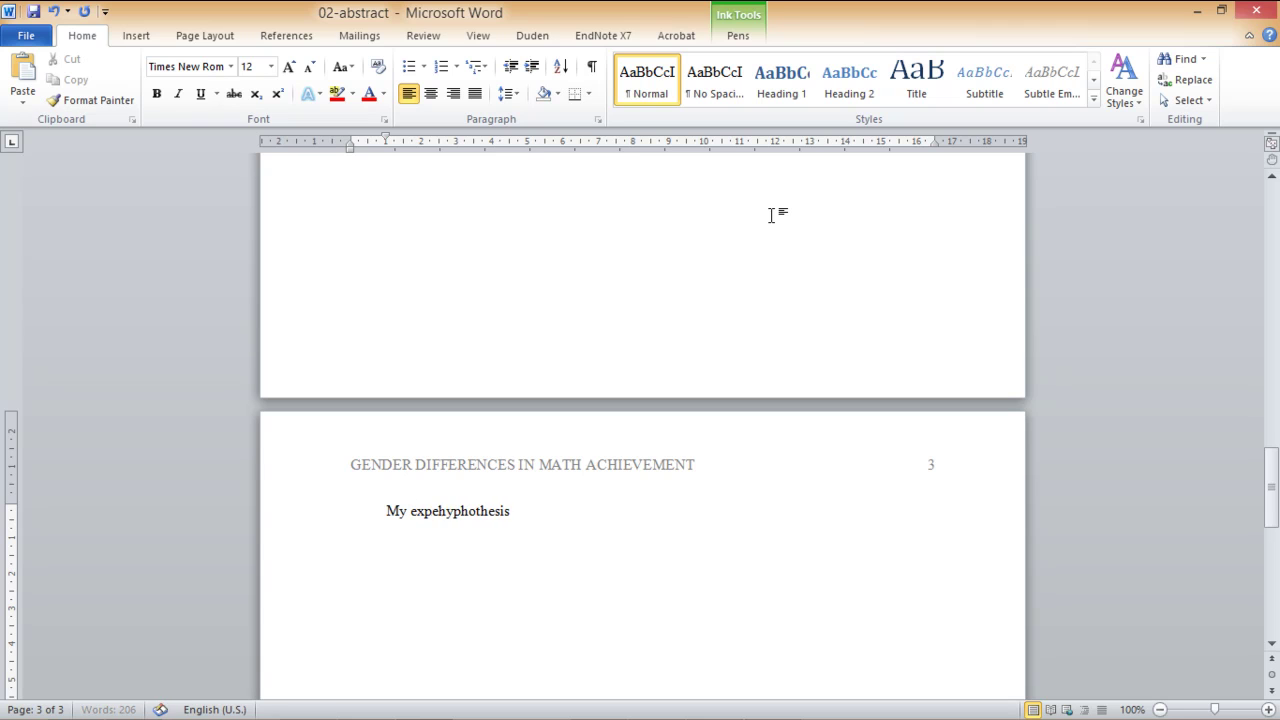
pyautogui.write('tal')
pyautogui.press('End')
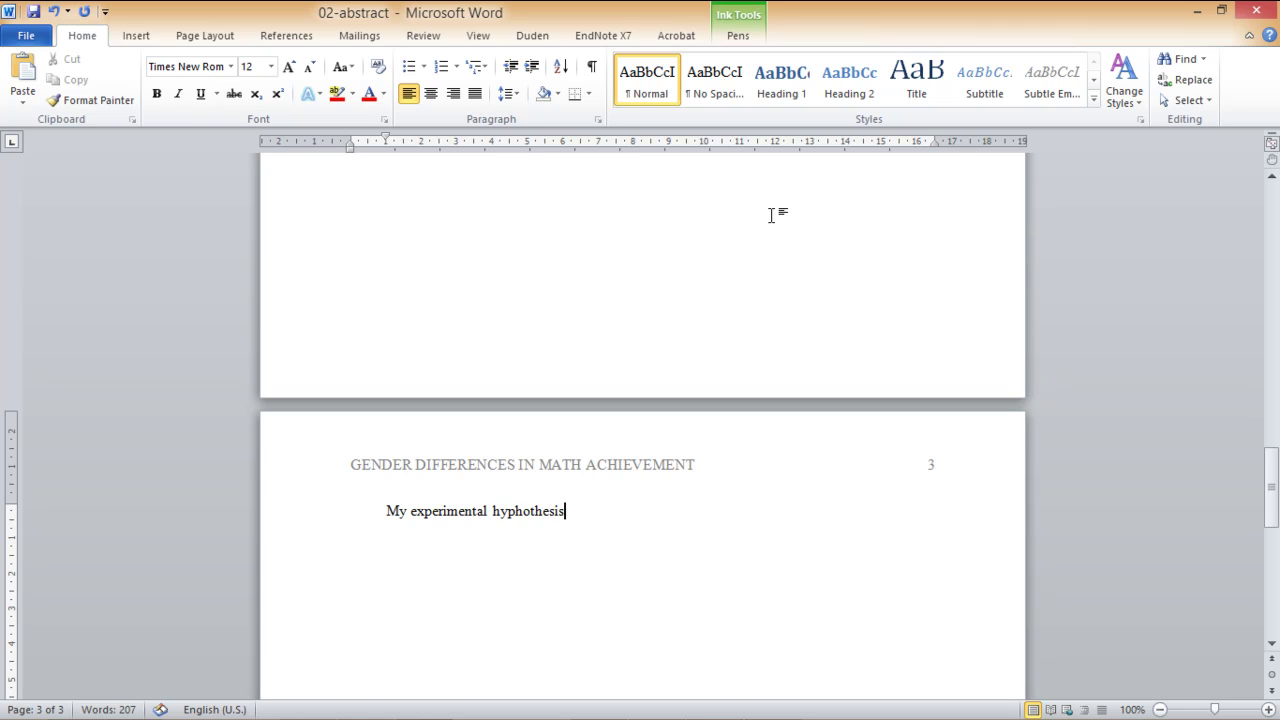
pyautogui.write('is that')
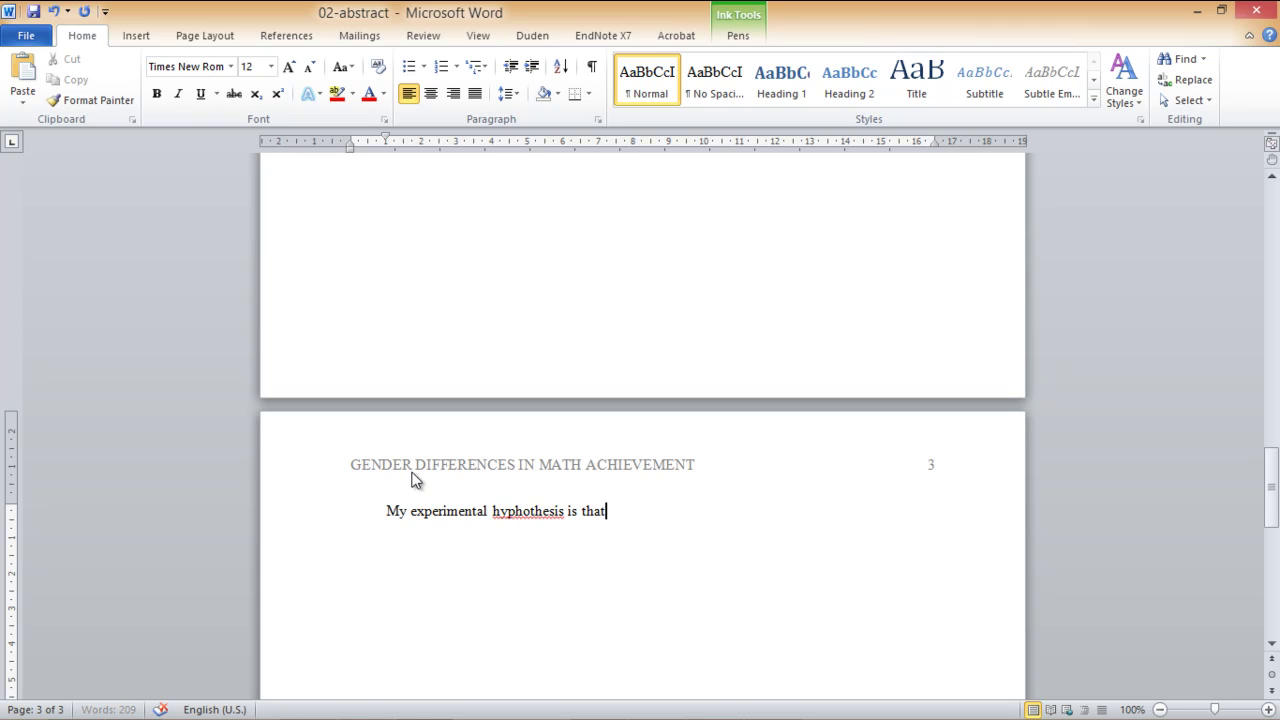
pyautogui.click(519, 521)
pyautogui.press('BackSpace')
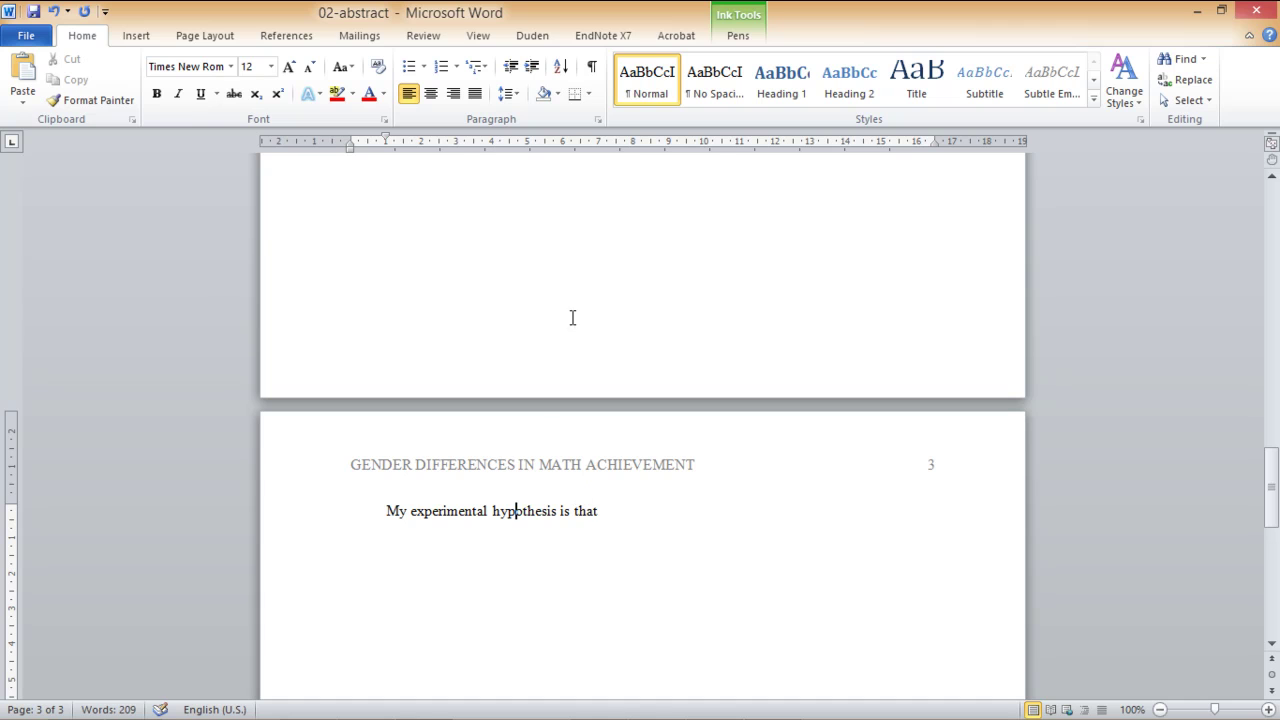
pyautogui.write('...')
# Replace the hypothesis sentence with =rand() to generate placeholder paragraphs.
pyautogui.hotkey('shift', 'Home')
pyautogui.press('BackSpace')
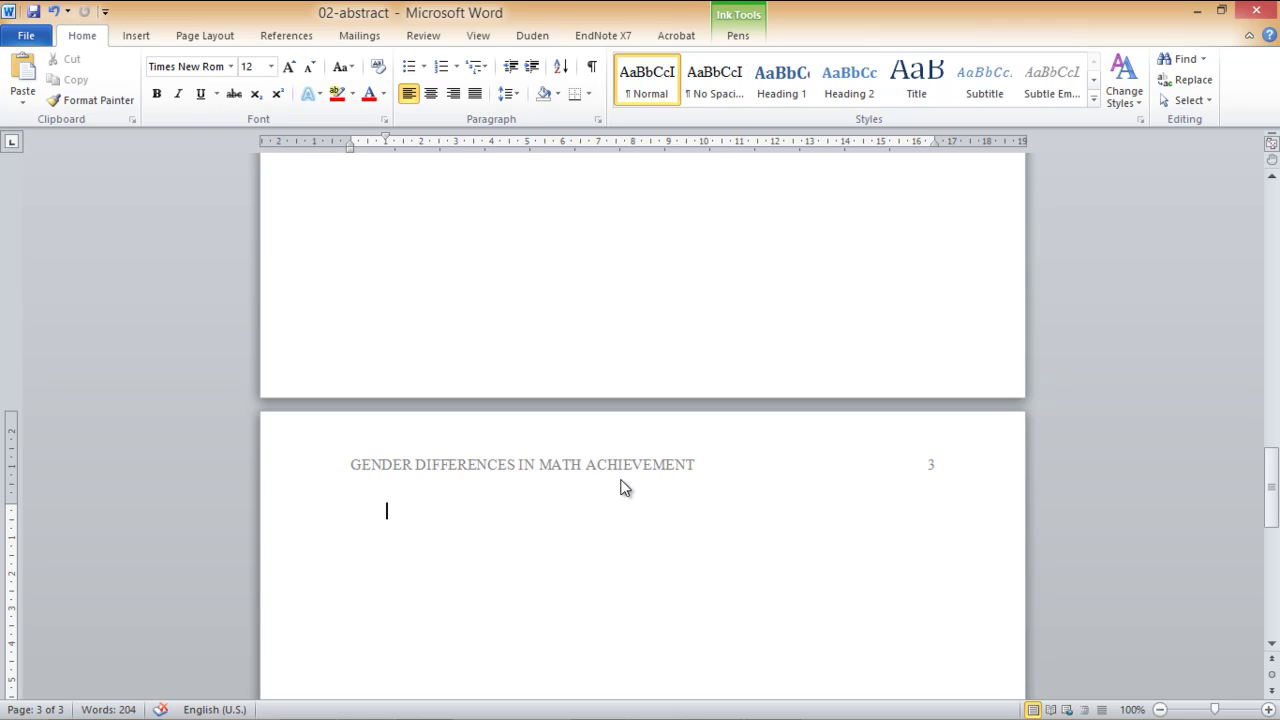
pyautogui.write('=rand()')
pyautogui.press('Return')
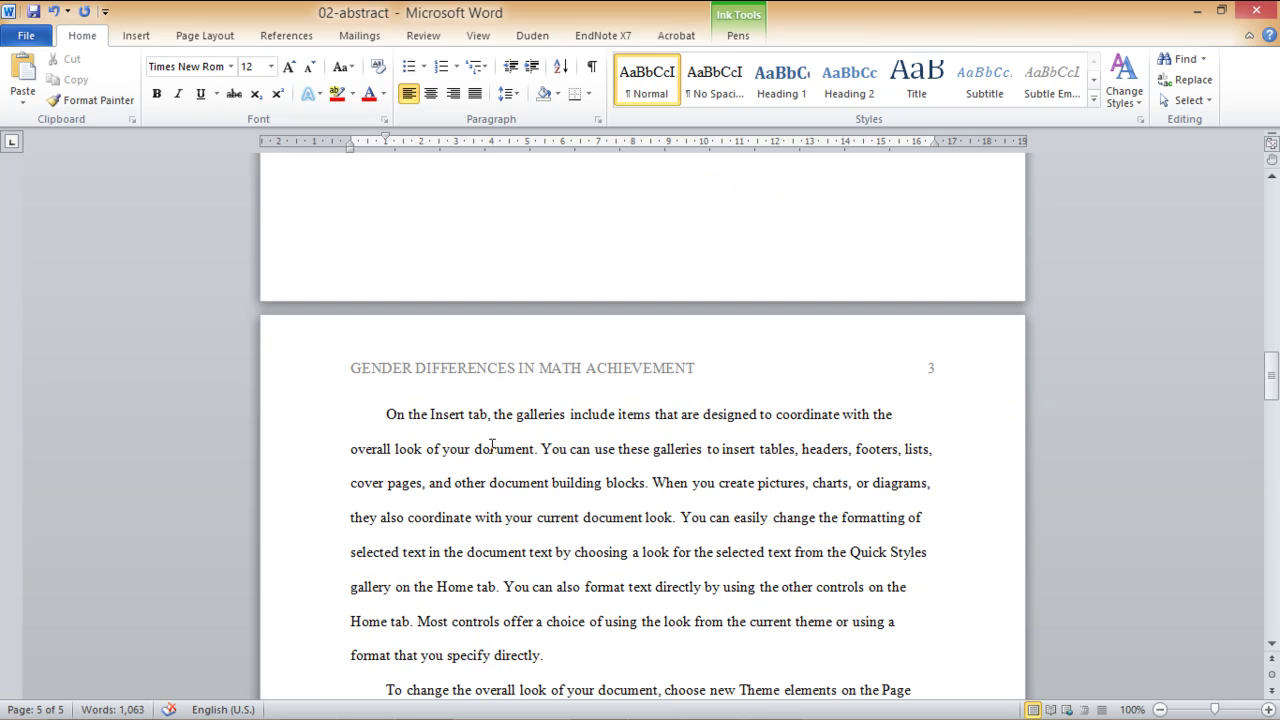
pyautogui.scroll(-2, 492, 447)
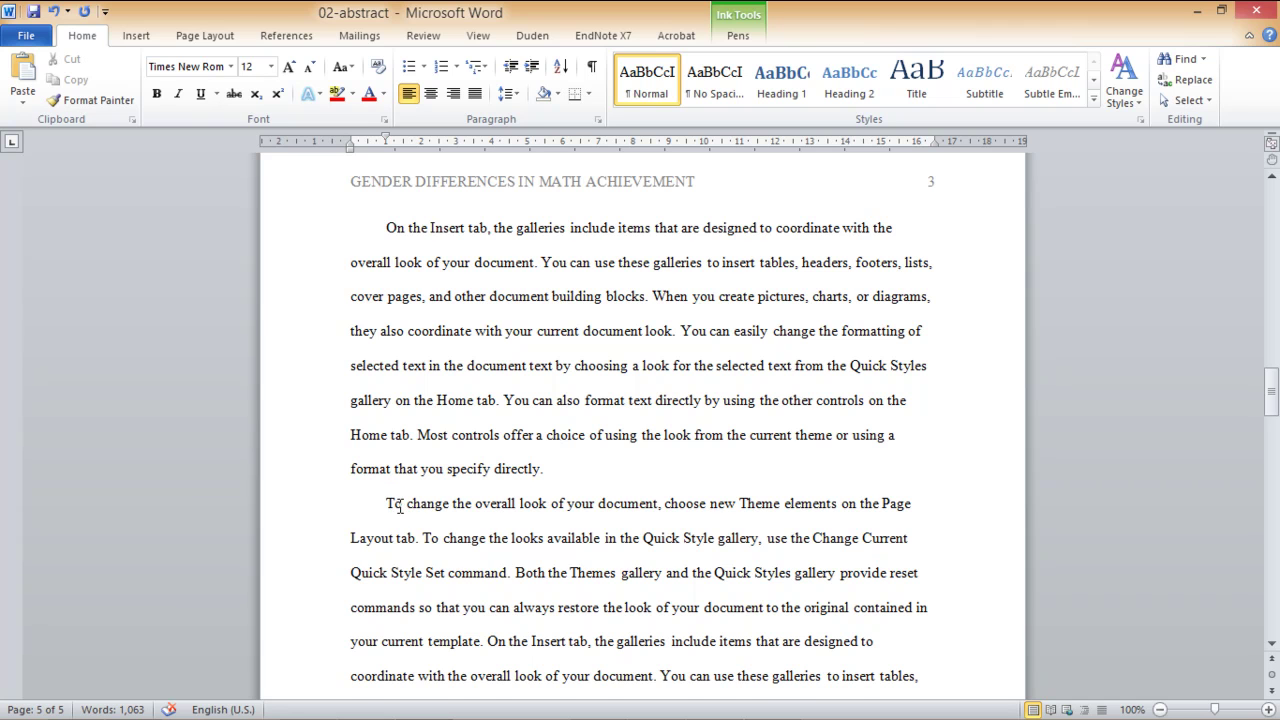
pyautogui.scroll(-8, 398, 505)
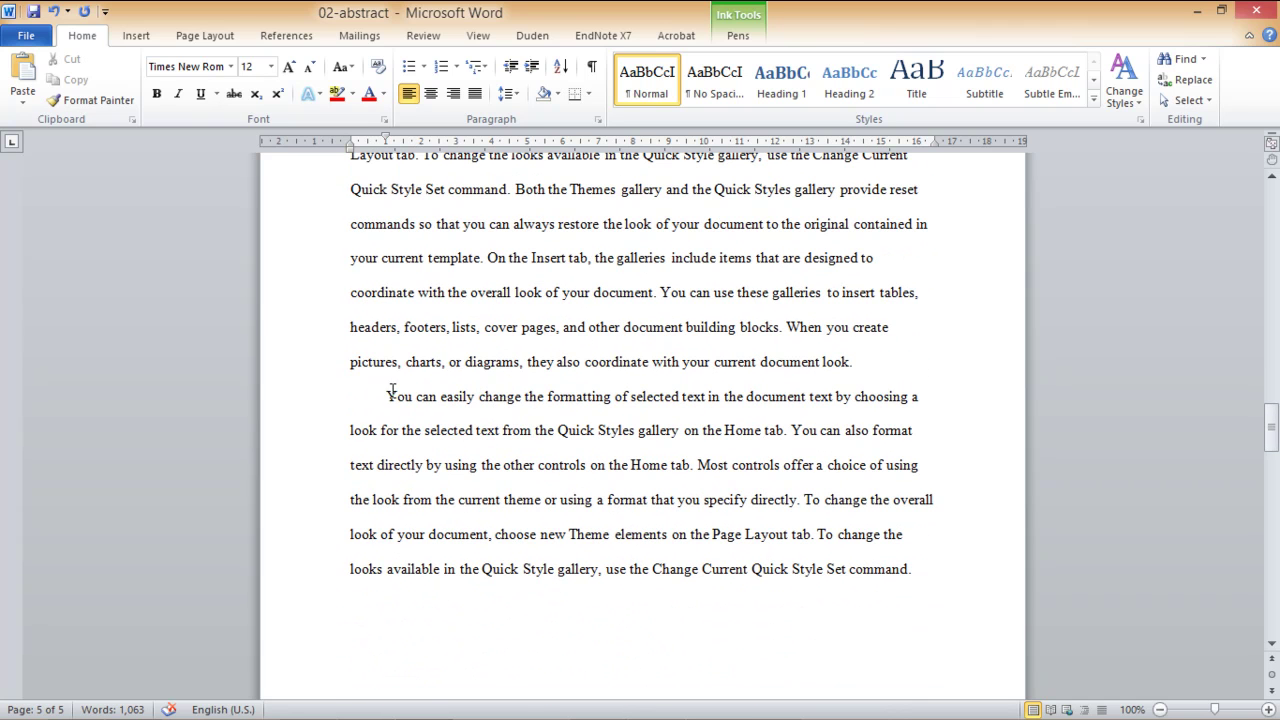
pyautogui.scroll(-7, 490, 532)
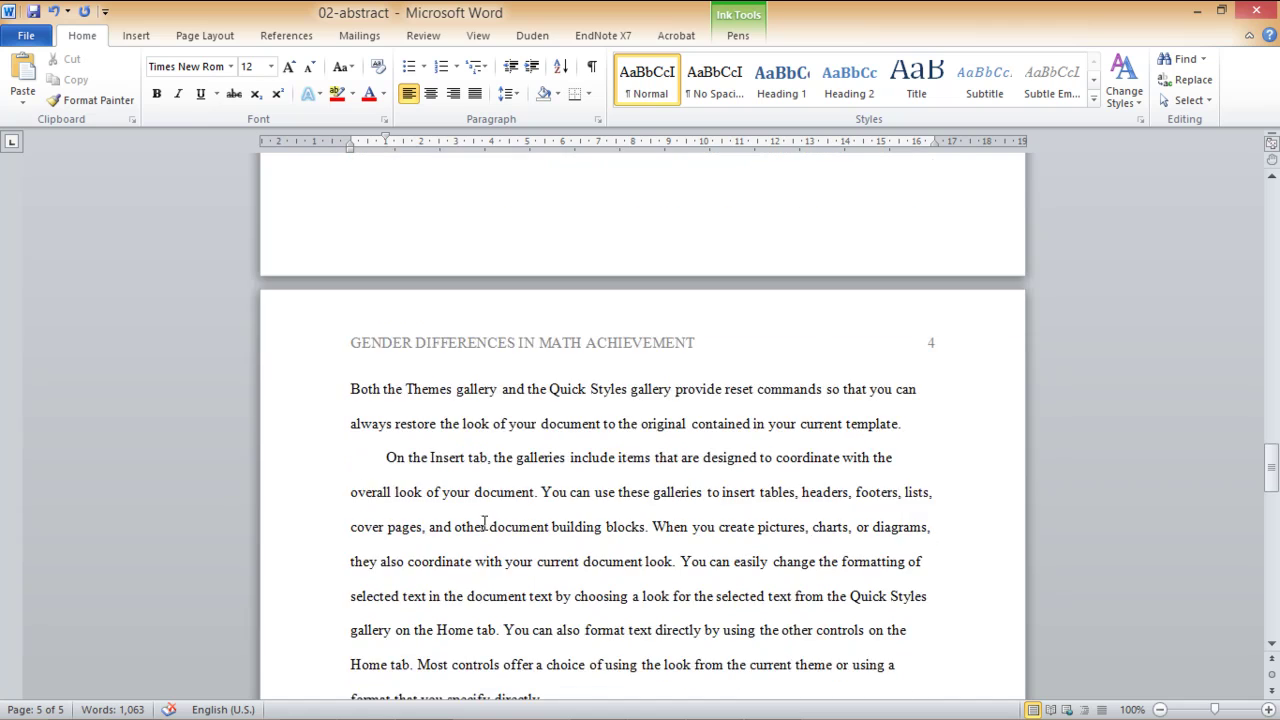
pyautogui.scroll(-20, 484, 524)
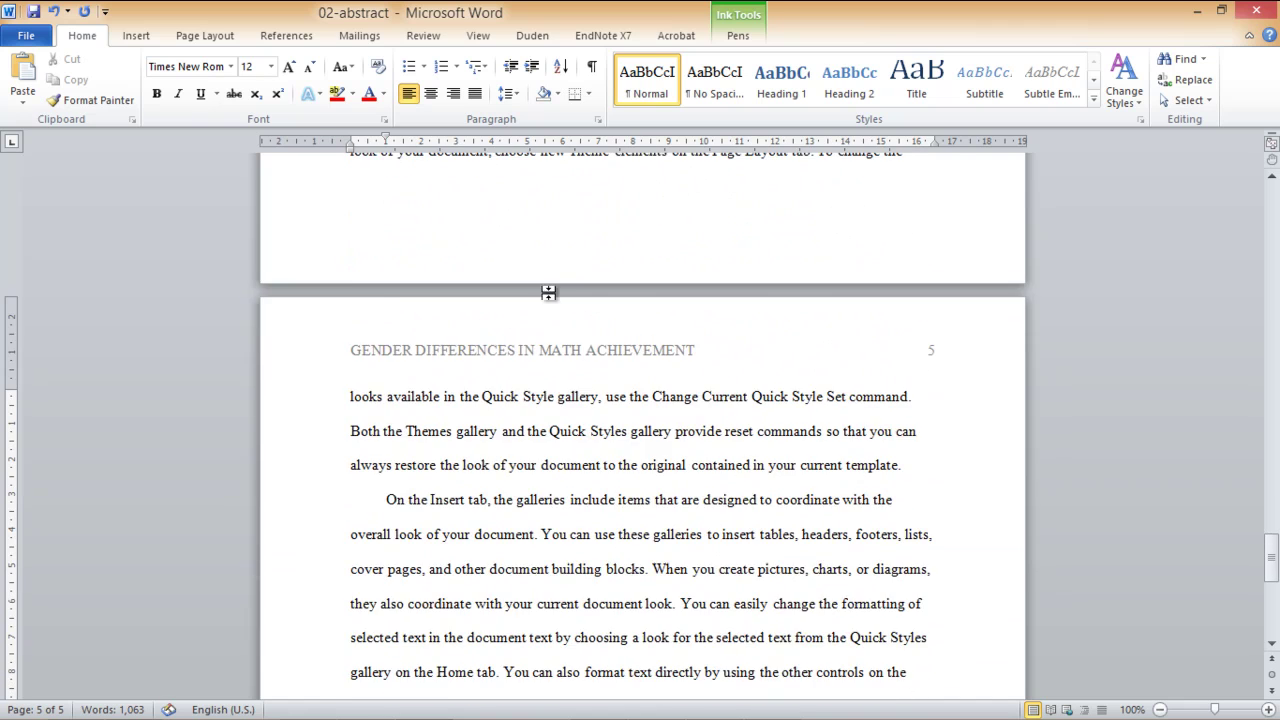
pyautogui.scroll(-8, 548, 292)
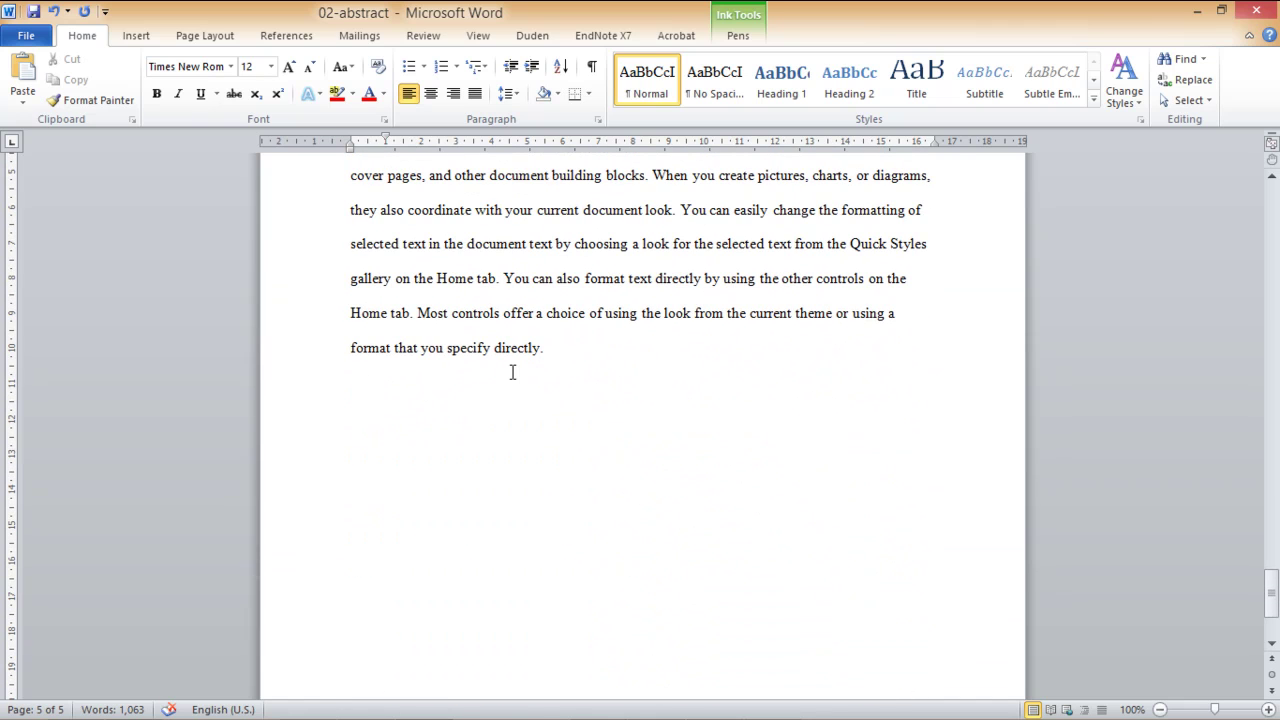